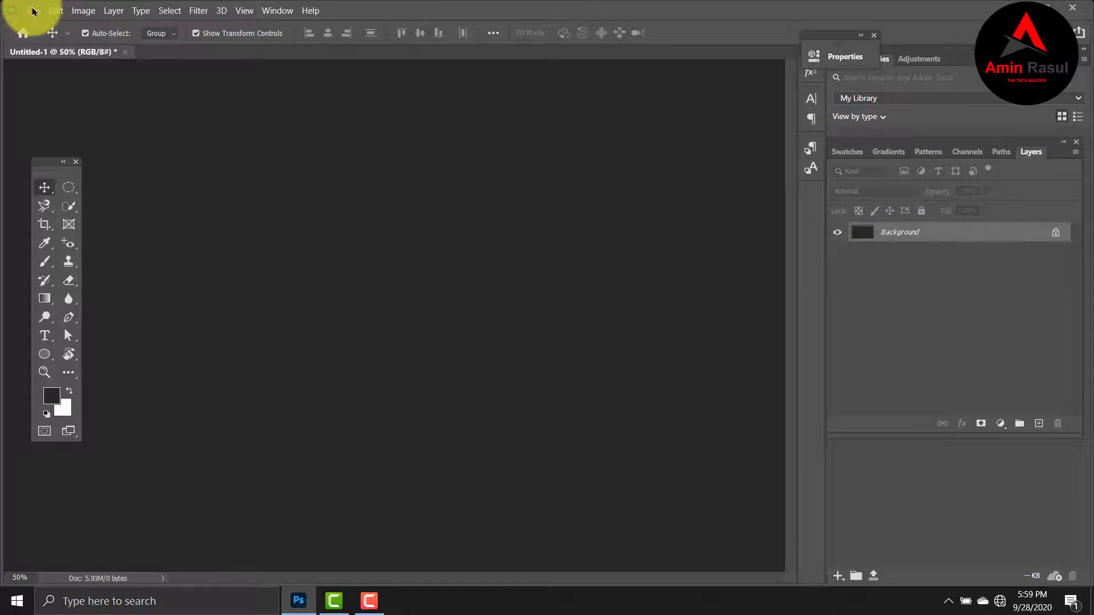
# Step: Open Model.png from the Project file folder on New Volume (F:)
pyautogui.click(34, 11)
pyautogui.click(81, 42)
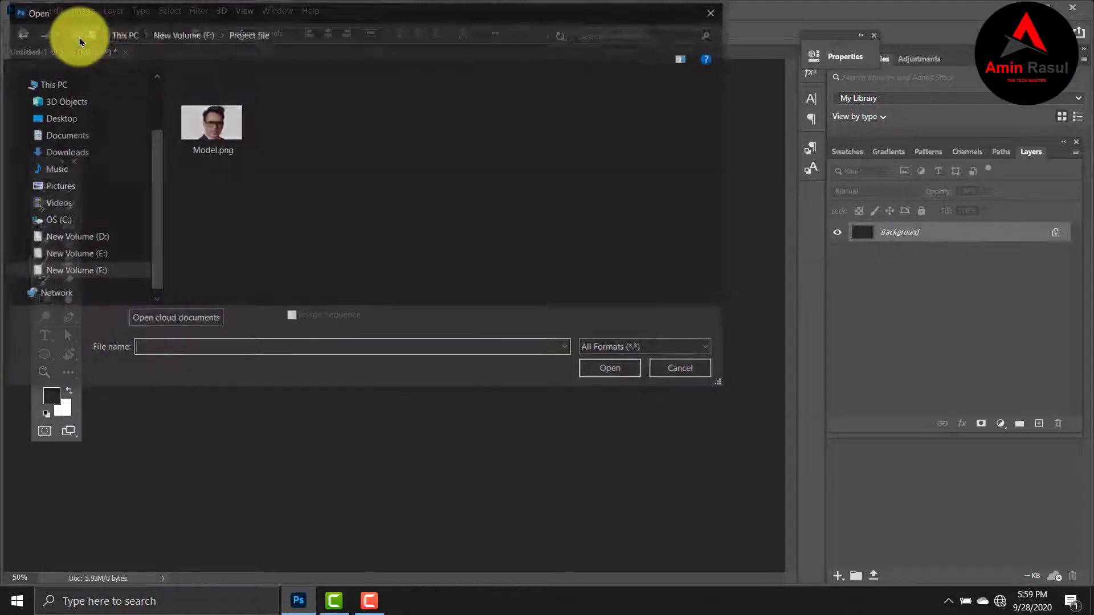
pyautogui.click(213, 134)
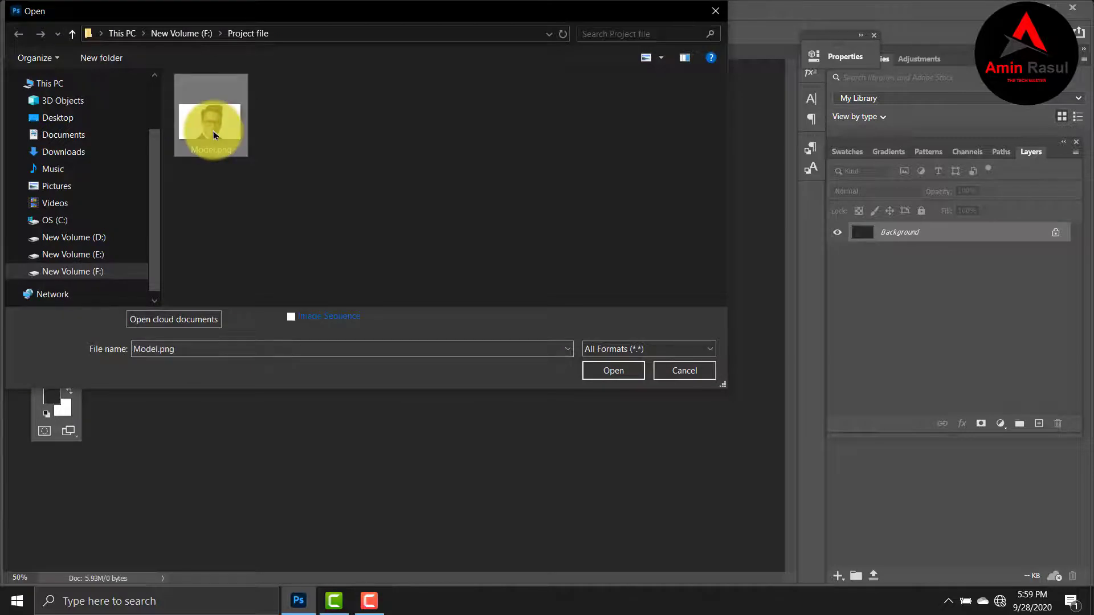
pyautogui.click(630, 371)
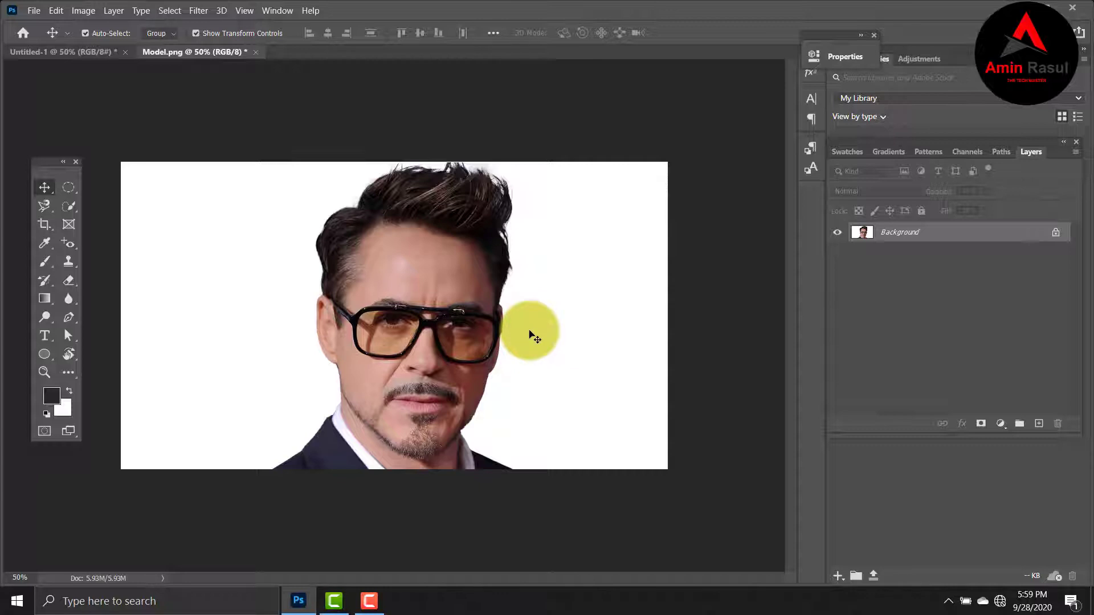
# Step: Select the whole man, including his hair, face and suit jacket, with the Quick Selection tool
pyautogui.rightClick(75, 211)
pyautogui.click(142, 221)
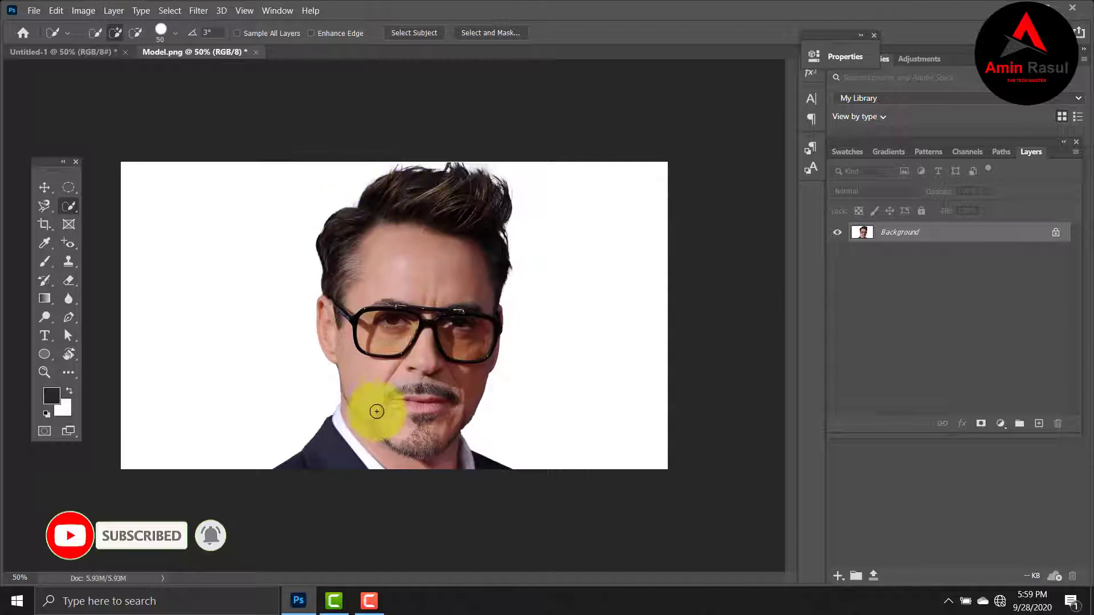
pyautogui.moveTo(359, 436)
pyautogui.mouseDown()
pyautogui.moveTo(391, 366)
pyautogui.moveTo(412, 273)
pyautogui.moveTo(384, 246)
pyautogui.moveTo(354, 398)
pyautogui.mouseUp()
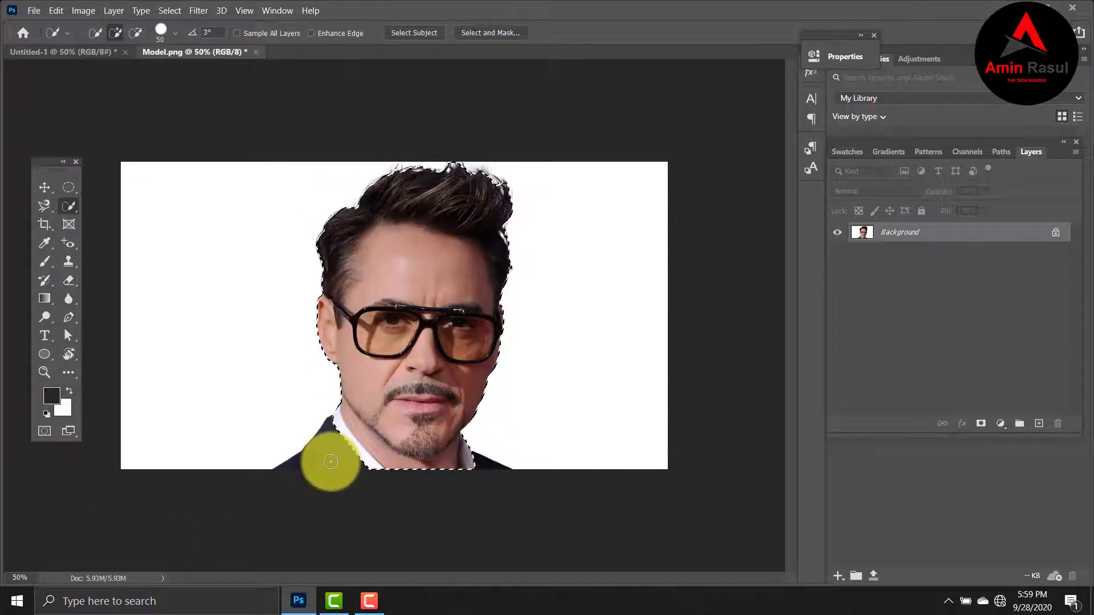
pyautogui.moveTo(330, 461)
pyautogui.mouseDown()
pyautogui.moveTo(313, 471)
pyautogui.moveTo(456, 484)
pyautogui.moveTo(490, 471)
pyautogui.mouseUp()
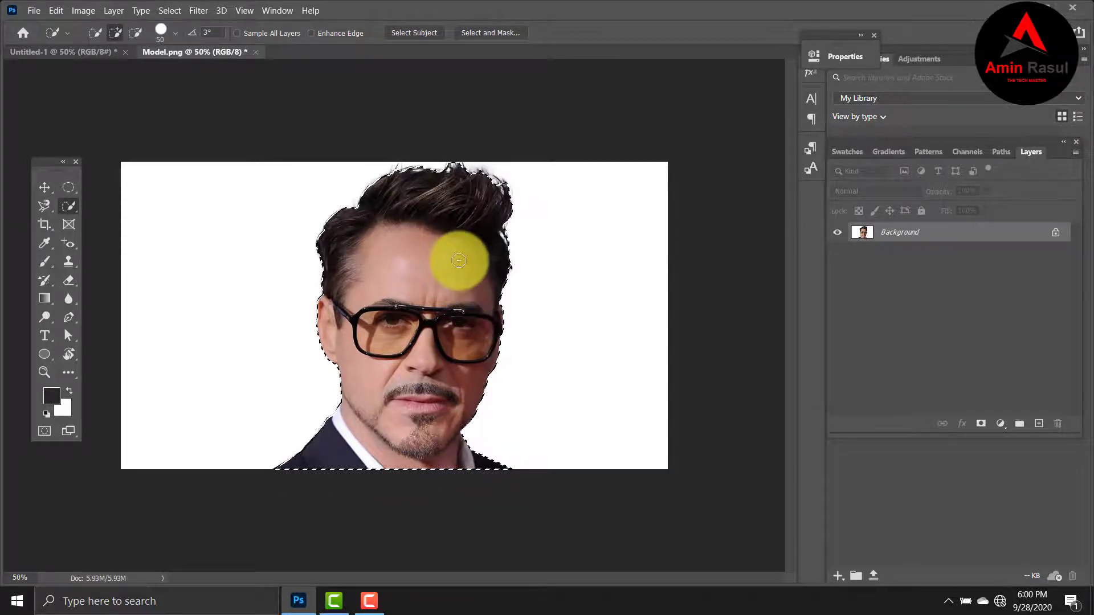
# Step: Subtract the white background gaps along the top and side of the hair from the selection, using a 10 px brush
pyautogui.hotkey('ctrl', '+')
pyautogui.hotkey('ctrl', '+')
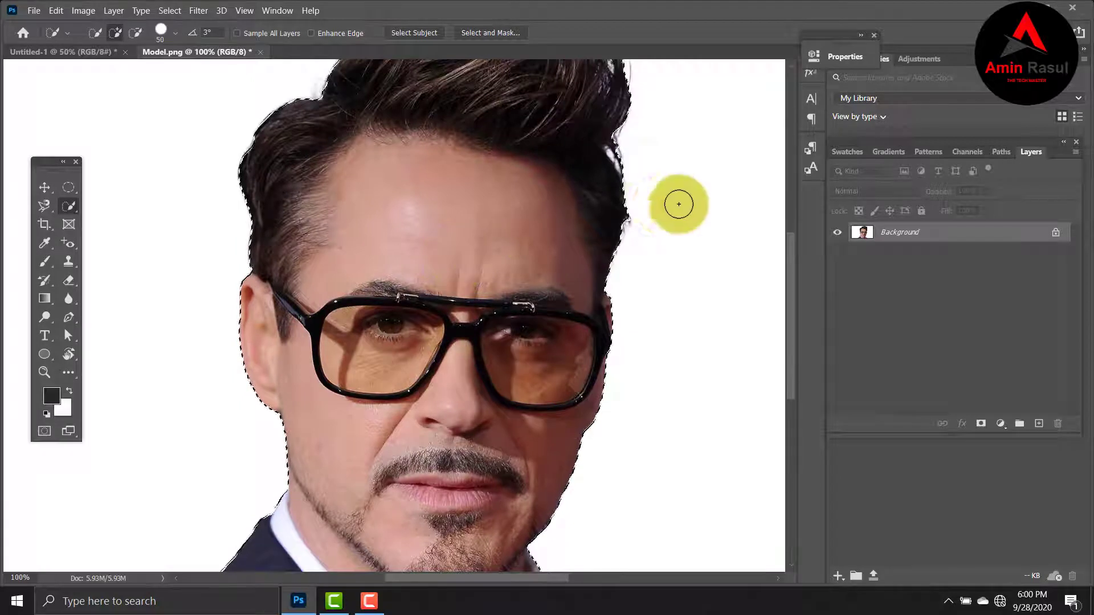
pyautogui.scroll(3, 780, 241)
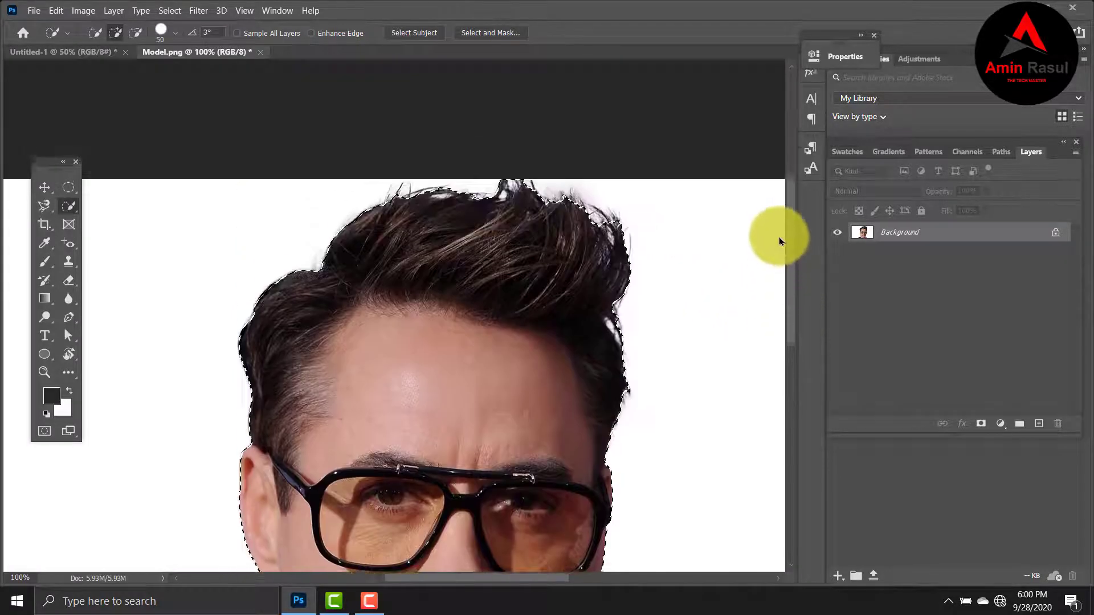
pyautogui.moveTo(780, 241); pyautogui.dragTo(779, 243)
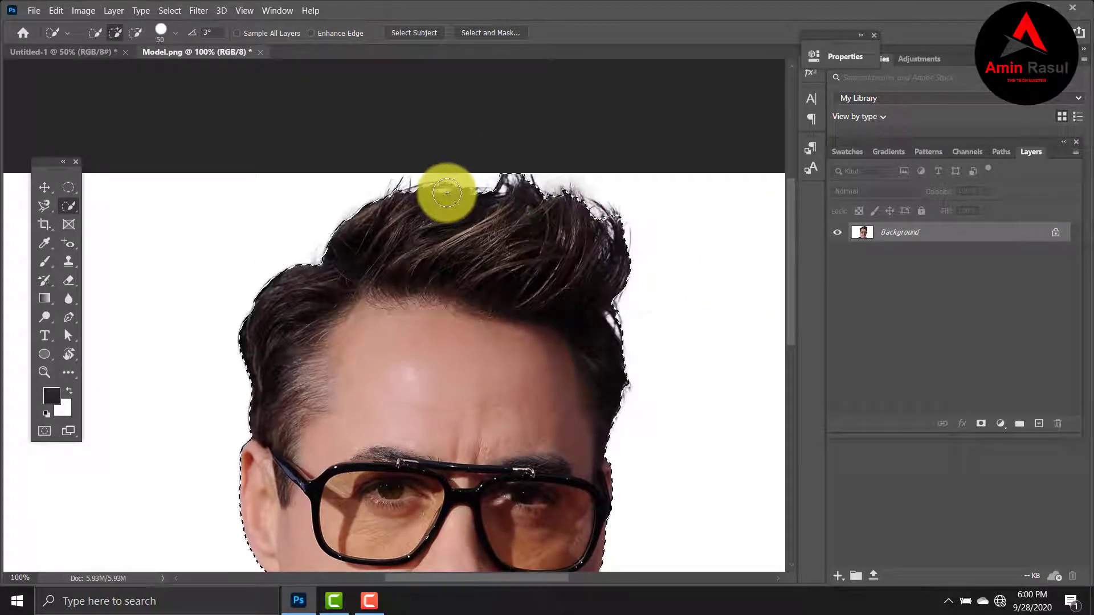
pyautogui.click(137, 33)
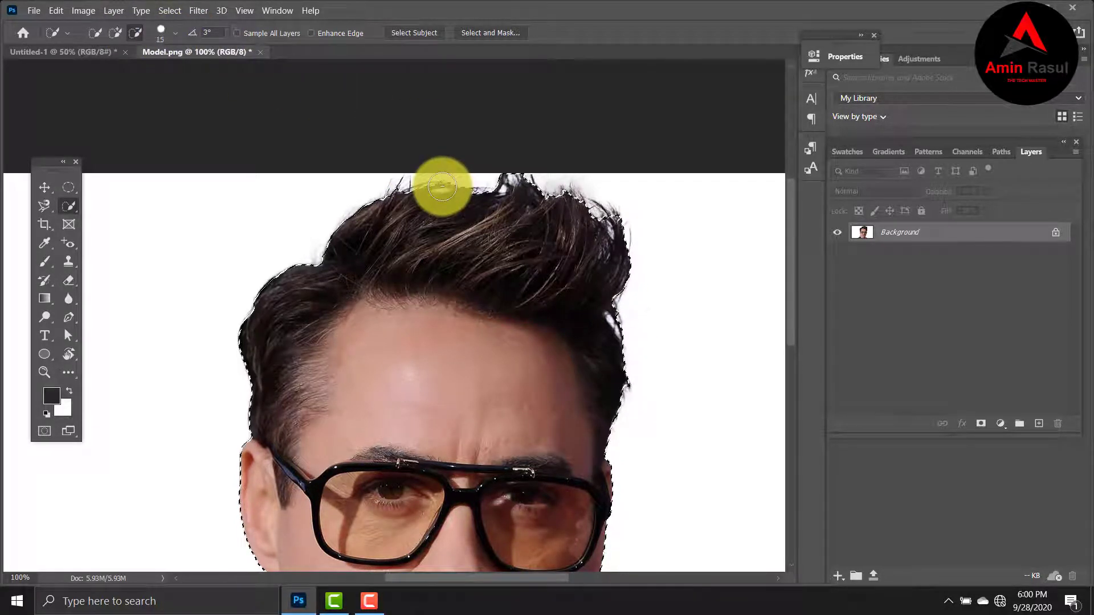
pyautogui.moveTo(442, 186); pyautogui.dragTo(445, 191)
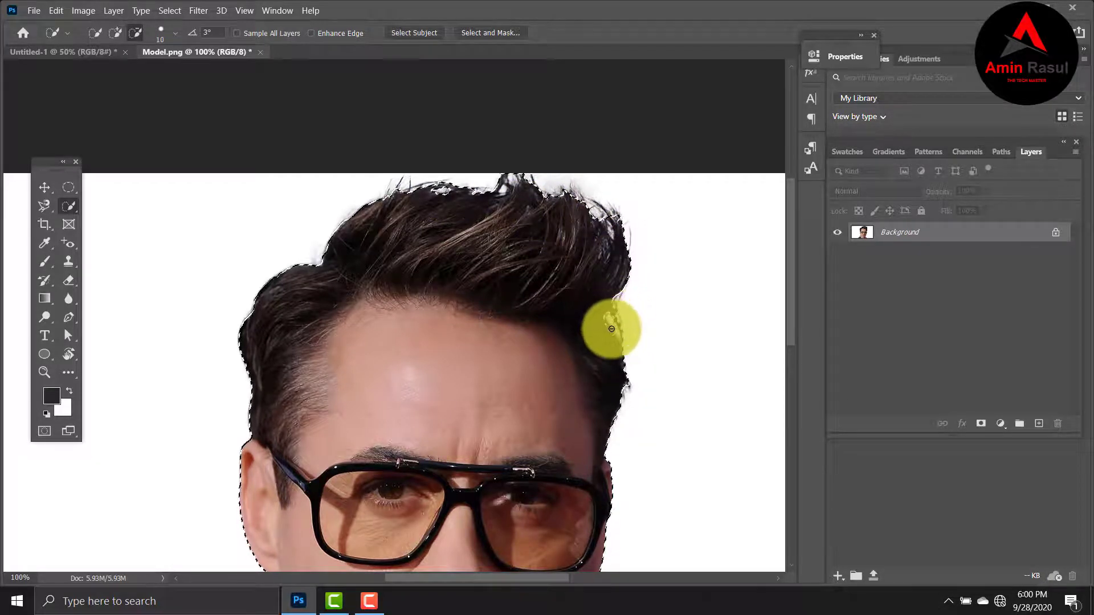
pyautogui.moveTo(611, 329)
pyautogui.mouseDown()
pyautogui.moveTo(616, 262)
pyautogui.moveTo(604, 259)
pyautogui.moveTo(617, 343)
pyautogui.moveTo(601, 256)
pyautogui.moveTo(610, 230)
pyautogui.moveTo(609, 259)
pyautogui.moveTo(503, 190)
pyautogui.moveTo(521, 170)
pyautogui.moveTo(515, 178)
pyautogui.moveTo(635, 186)
pyautogui.moveTo(570, 177)
pyautogui.moveTo(473, 199)
pyautogui.moveTo(475, 188)
pyautogui.moveTo(623, 179)
pyautogui.moveTo(620, 222)
pyautogui.mouseUp()
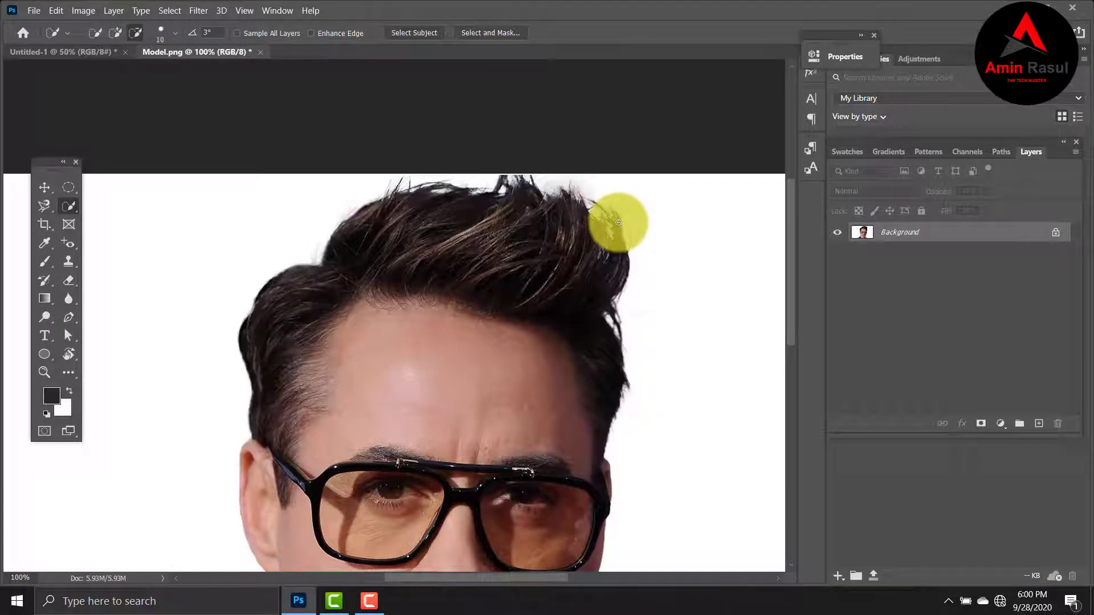
# Step: Output the selection through Select and Mask as a New Layer with Layer Mask
pyautogui.hotkey('ctrl', '-')
pyautogui.hotkey('ctrl', '-')
pyautogui.hotkey('ctrl', '-')
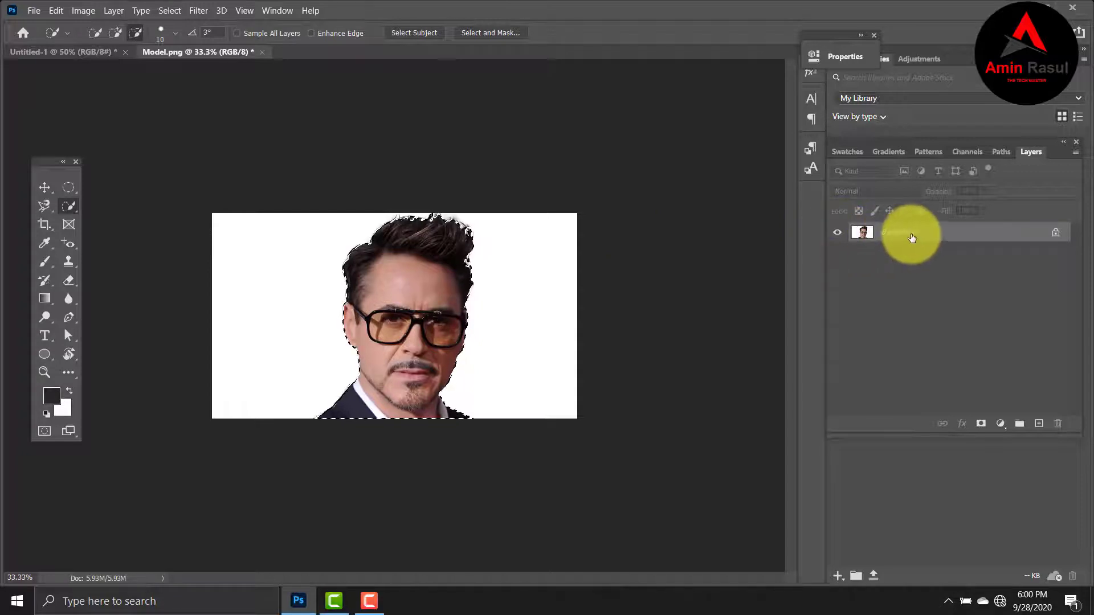
pyautogui.hotkey('ctrl', 'alt', 'r')
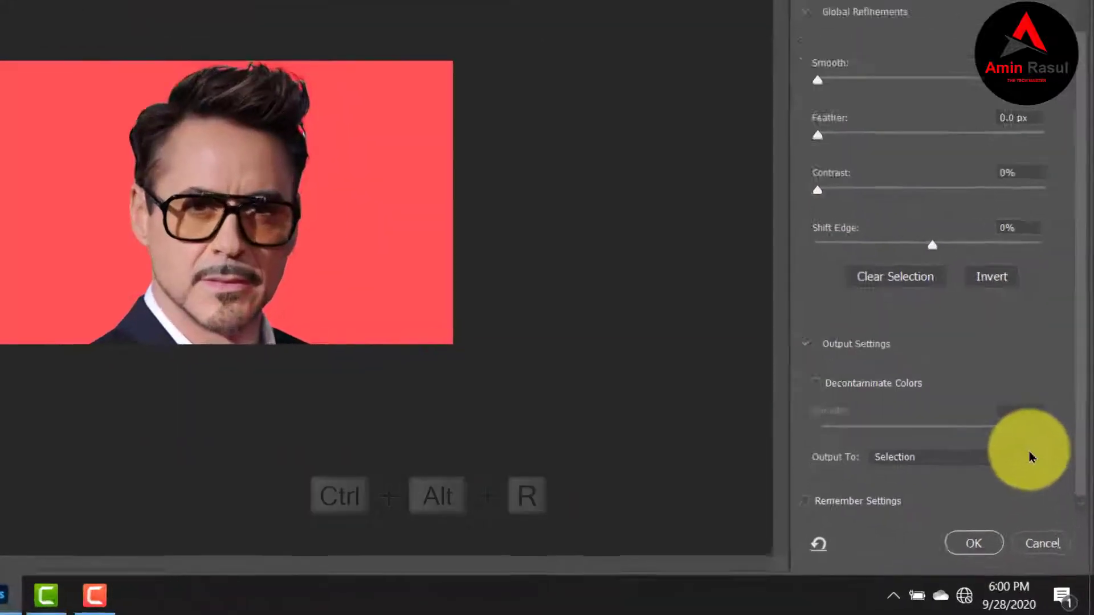
pyautogui.click(1030, 456)
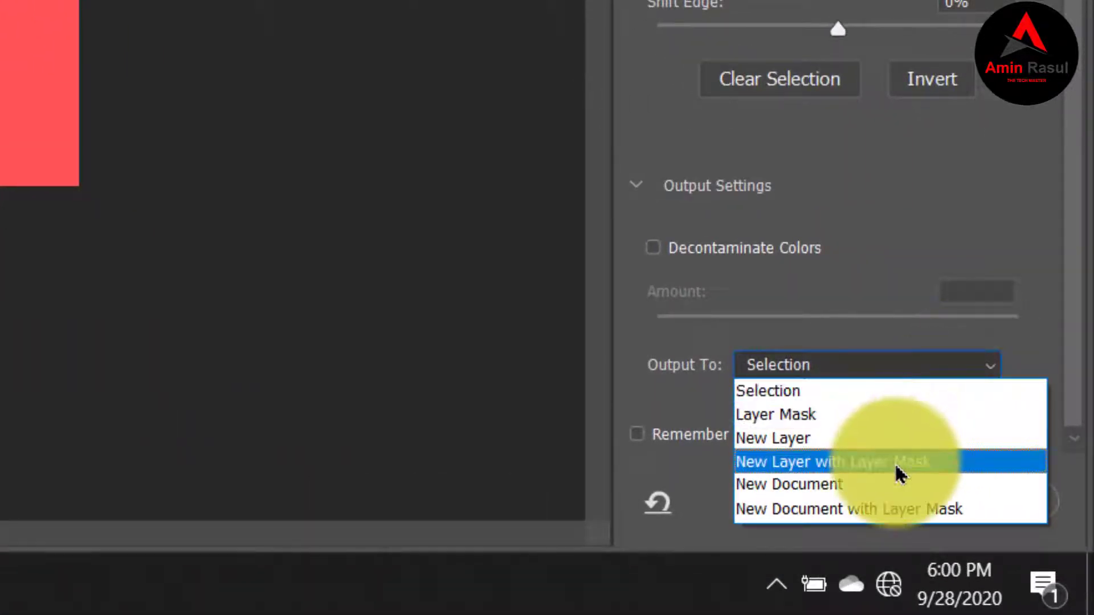
pyautogui.click(898, 462)
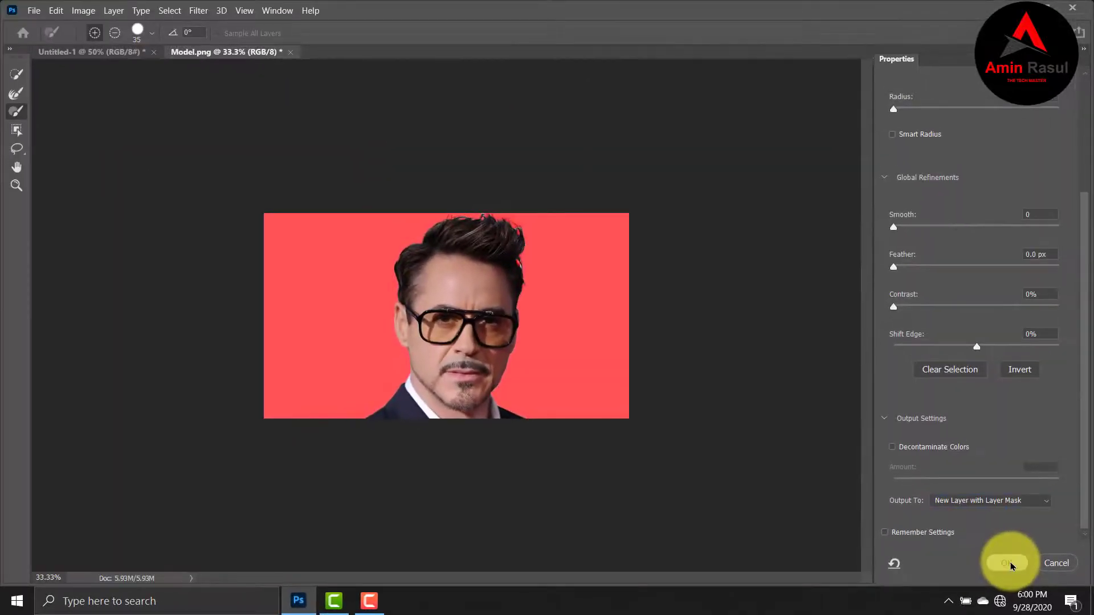
pyautogui.click(998, 556)
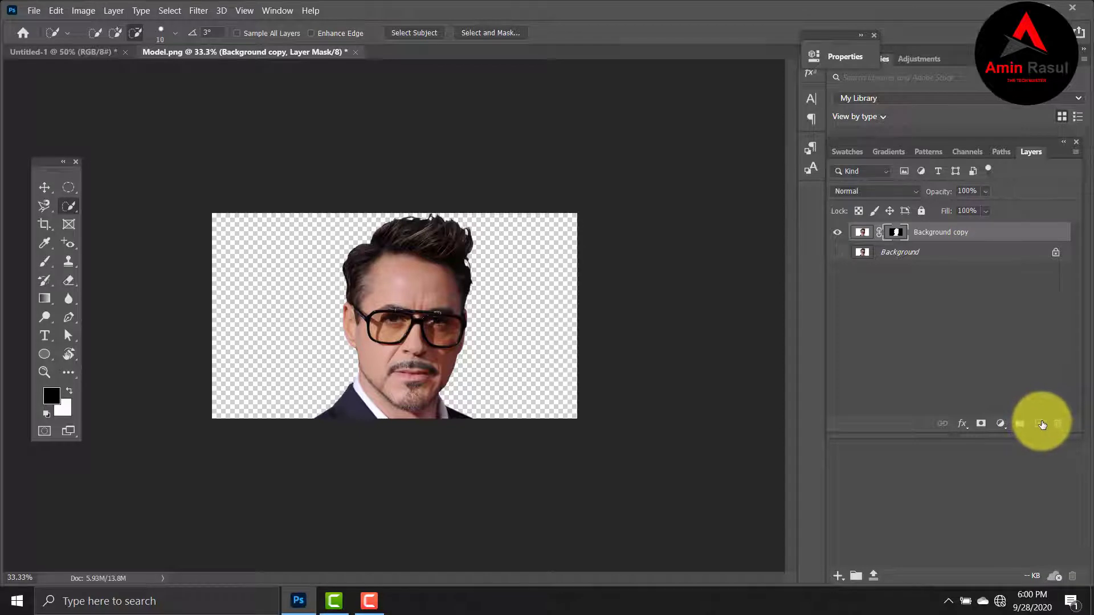
# Step: Delete the original Background layer and place a new empty layer beneath the masked cut-out
pyautogui.click(1041, 424)
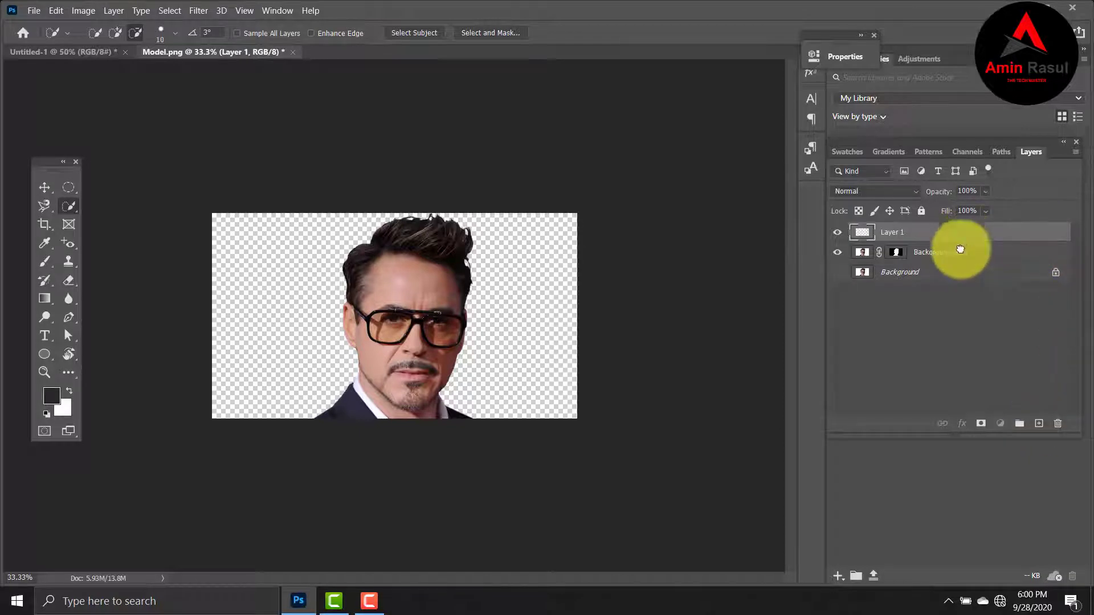
pyautogui.click(987, 273)
pyautogui.moveTo(986, 282); pyautogui.dragTo(1064, 424)
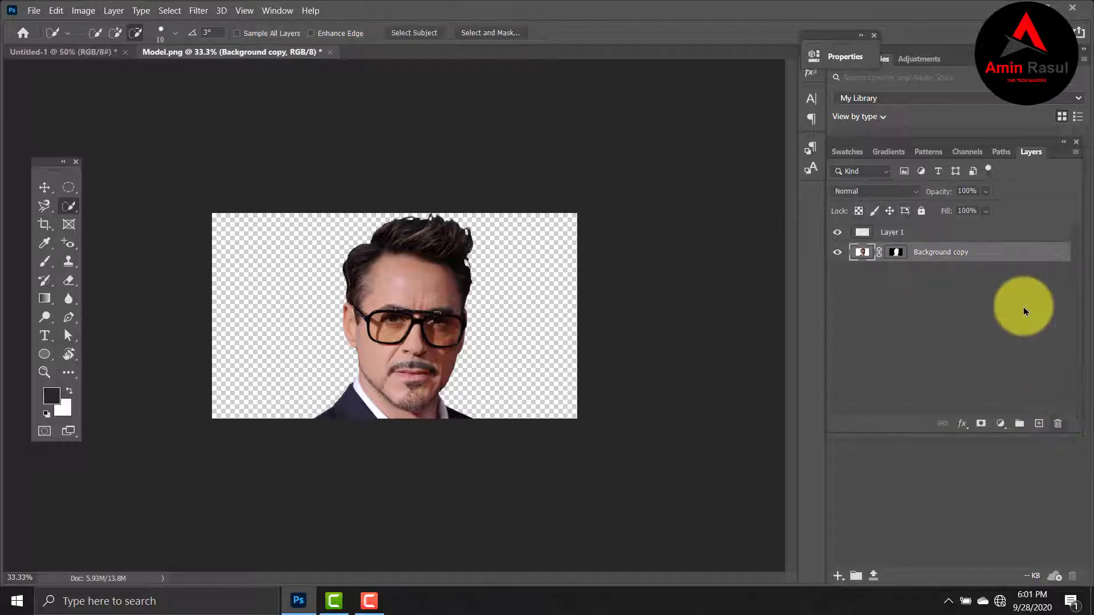
pyautogui.click(951, 236)
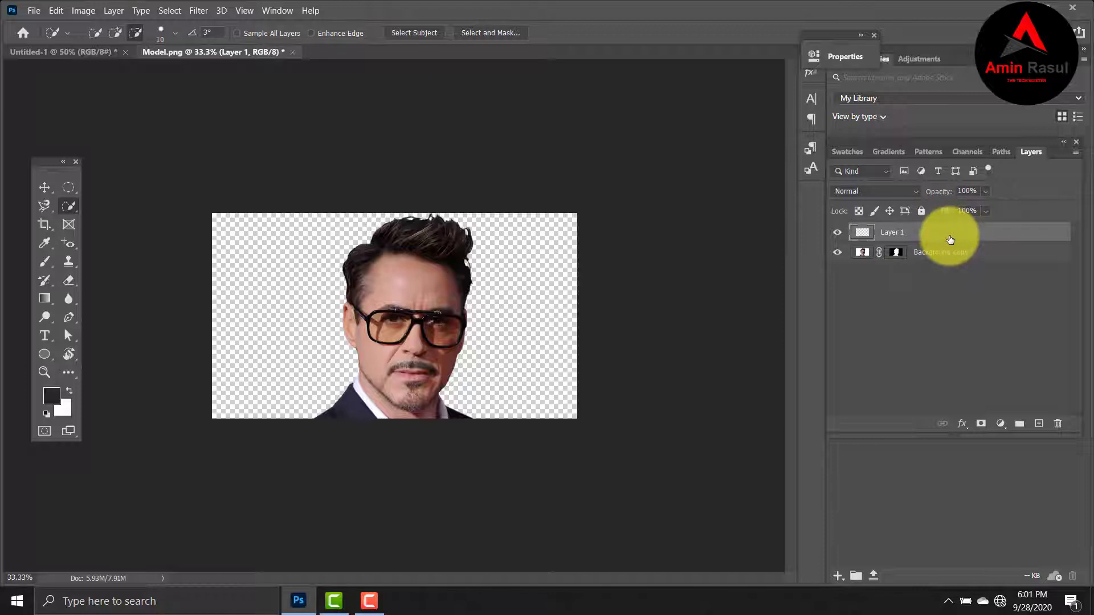
pyautogui.moveTo(951, 239); pyautogui.dragTo(938, 297)
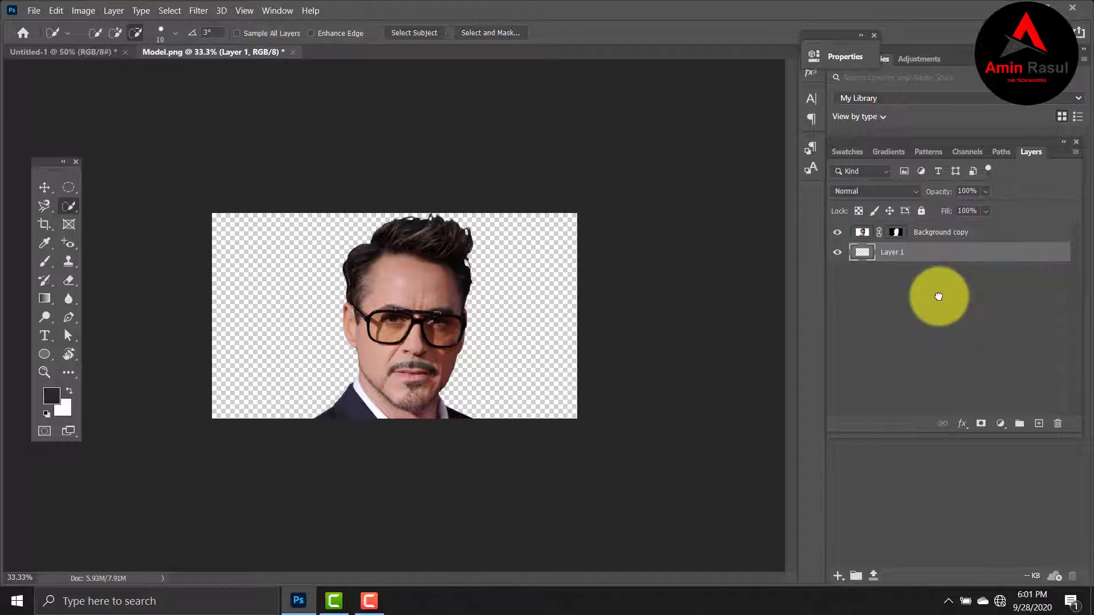
# Step: Add a Solid Color fill layer in white (ffffff) behind the cut-out
pyautogui.click(1001, 424)
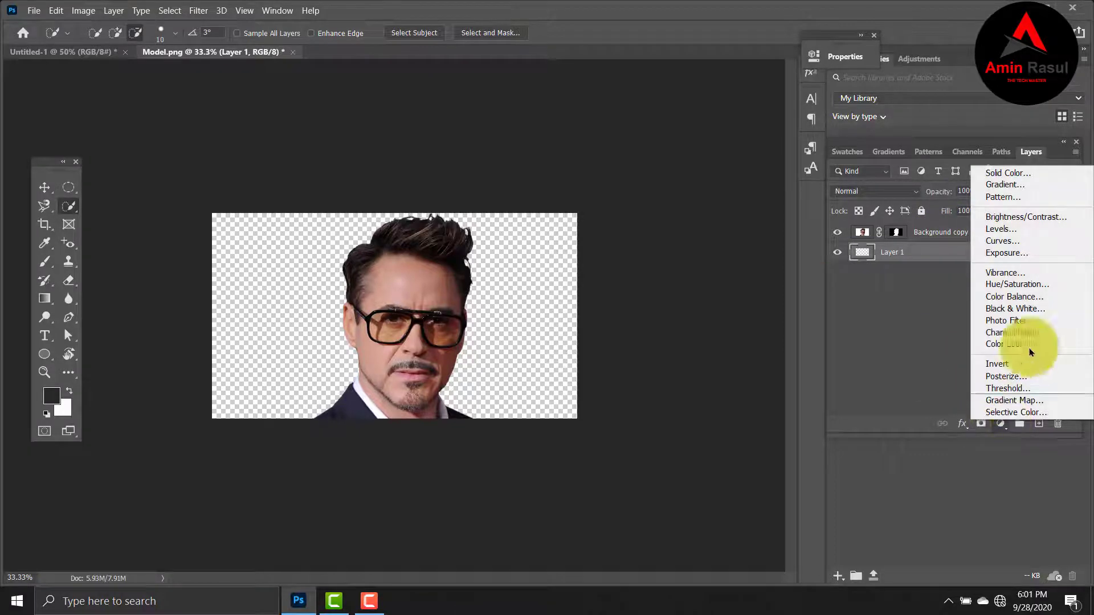
pyautogui.click(1004, 173)
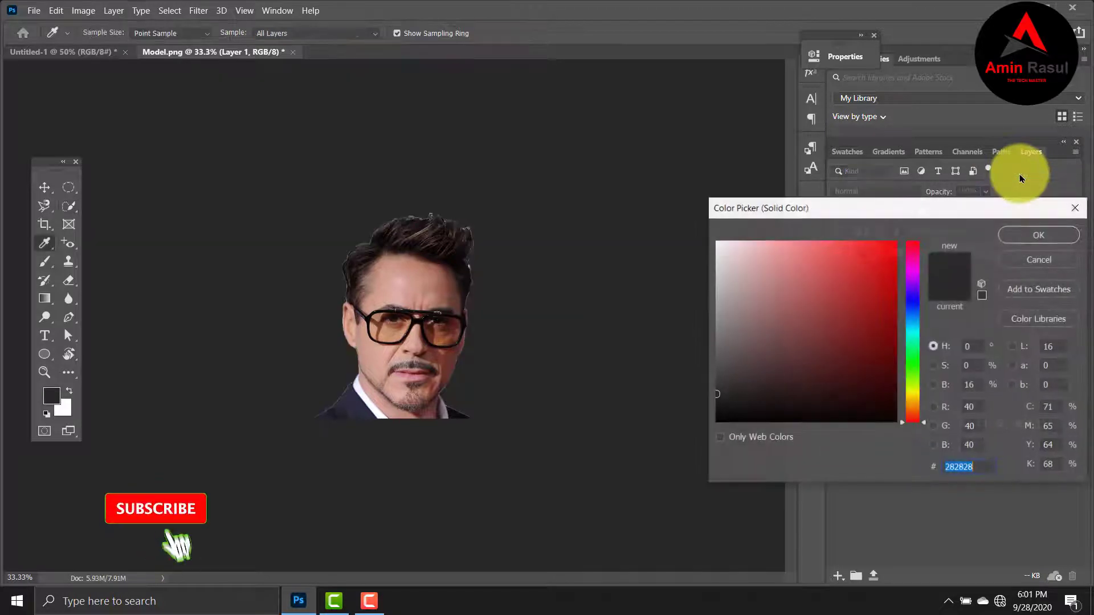
pyautogui.moveTo(838, 277); pyautogui.dragTo(689, 238)
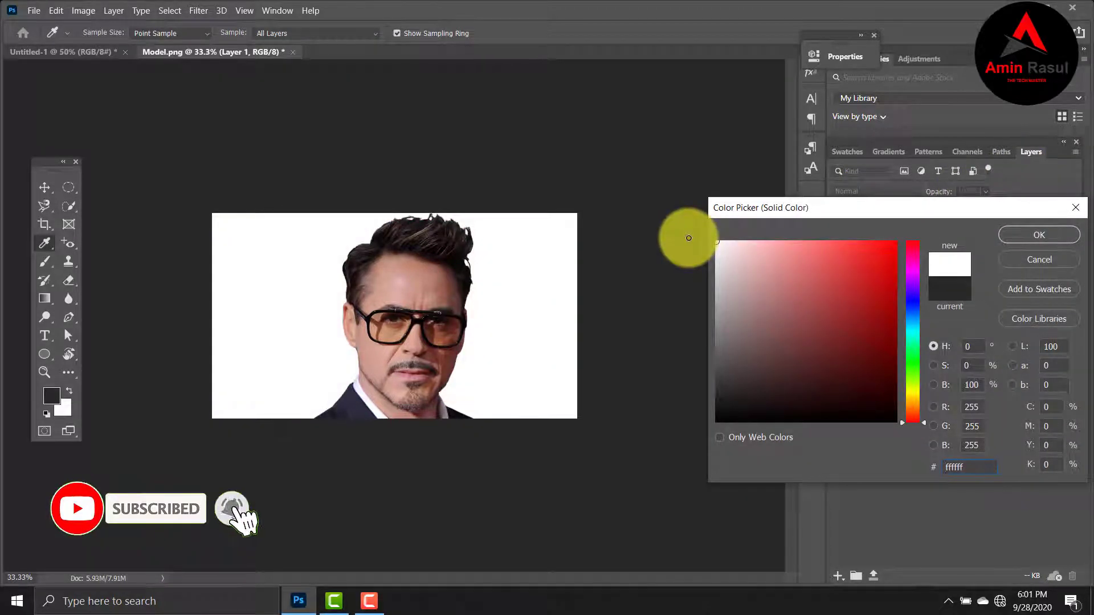
pyautogui.click(1047, 235)
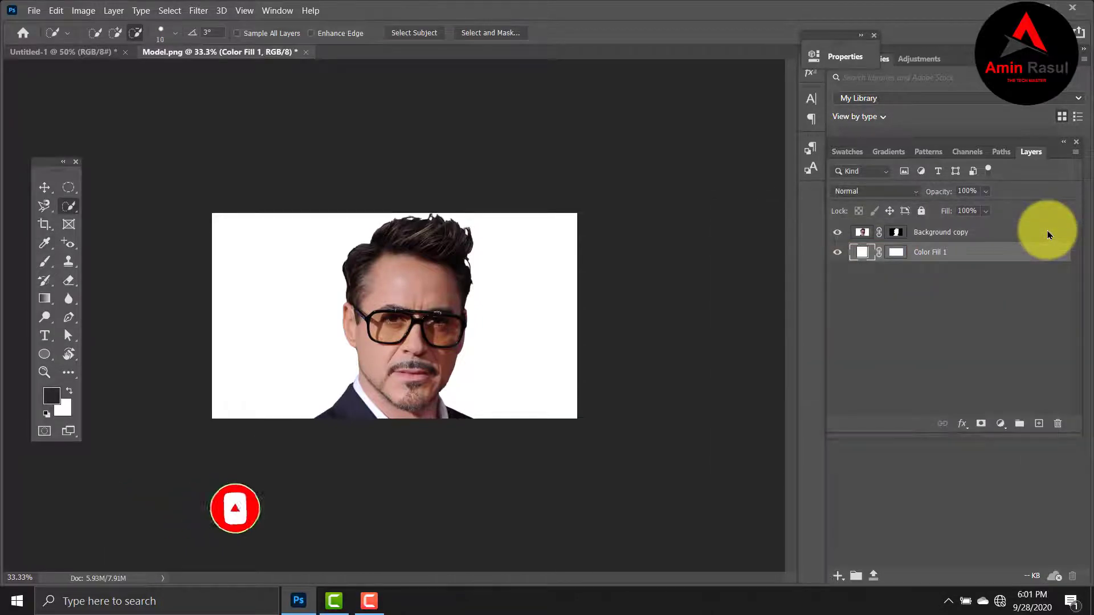
# Step: Paint black on the cut-out's layer mask with a soft 45 px Brush to smooth the stray hair edges
pyautogui.click(897, 233)
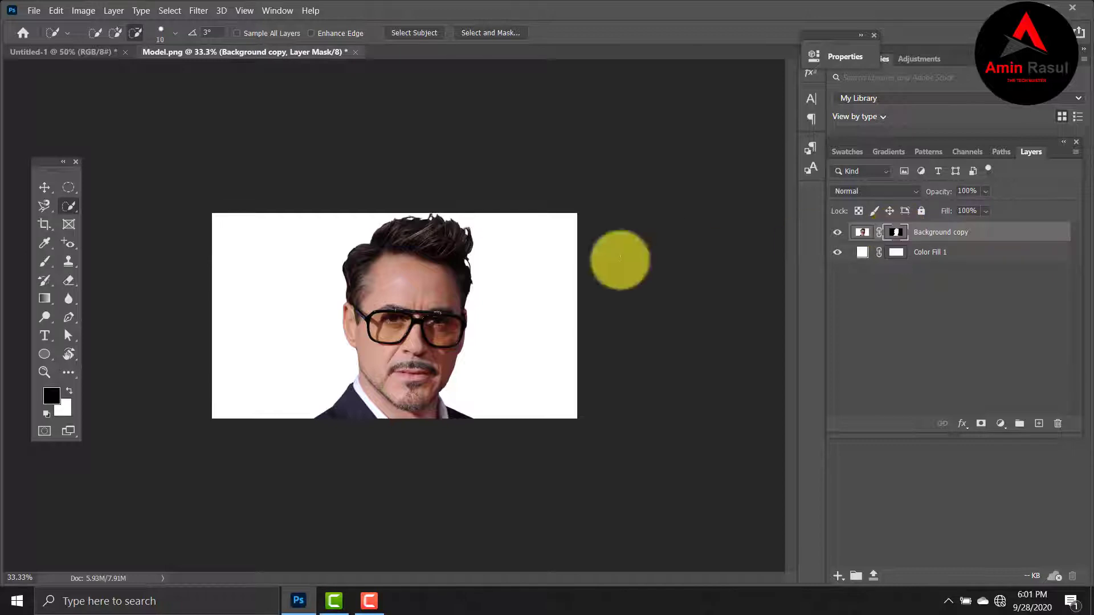
pyautogui.click(47, 263)
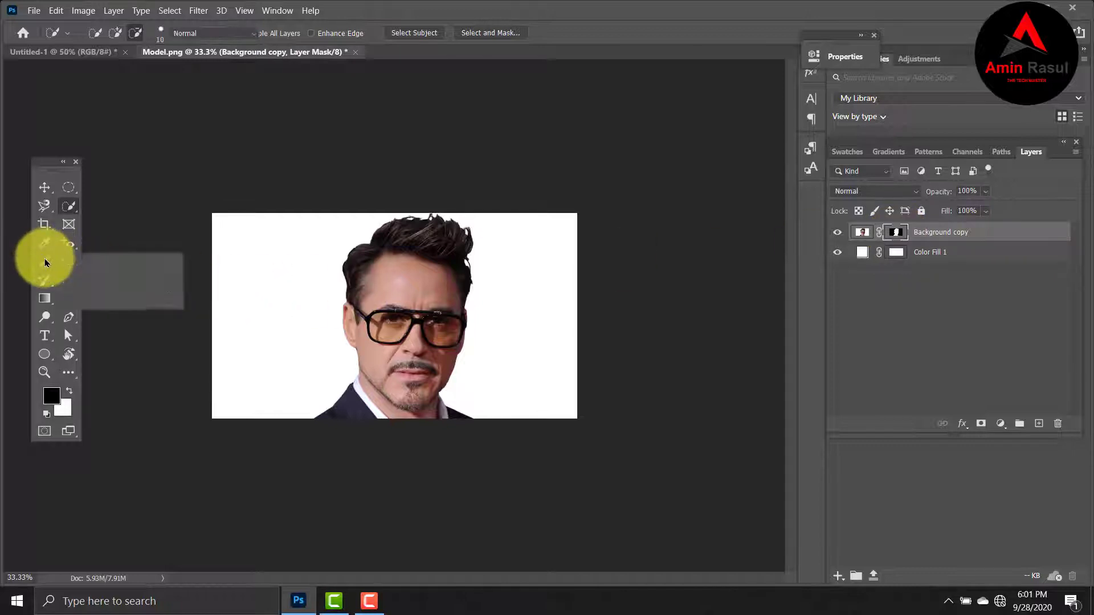
pyautogui.click(103, 265)
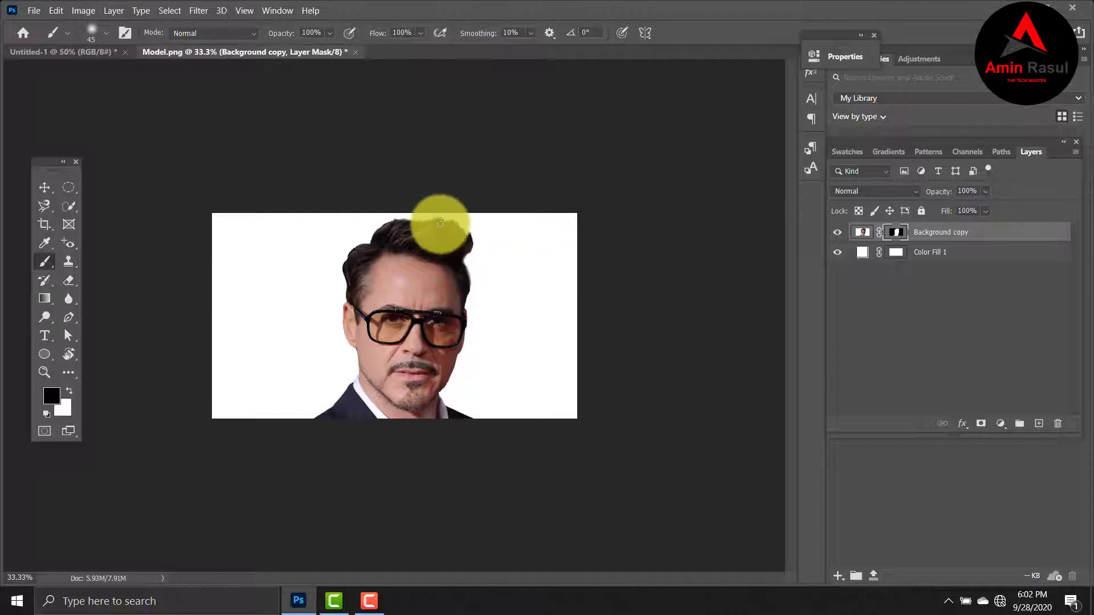
# Step: Duplicate the masked cut-out layer and convert the duplicate to a Smart Object
pyautogui.click(44, 188)
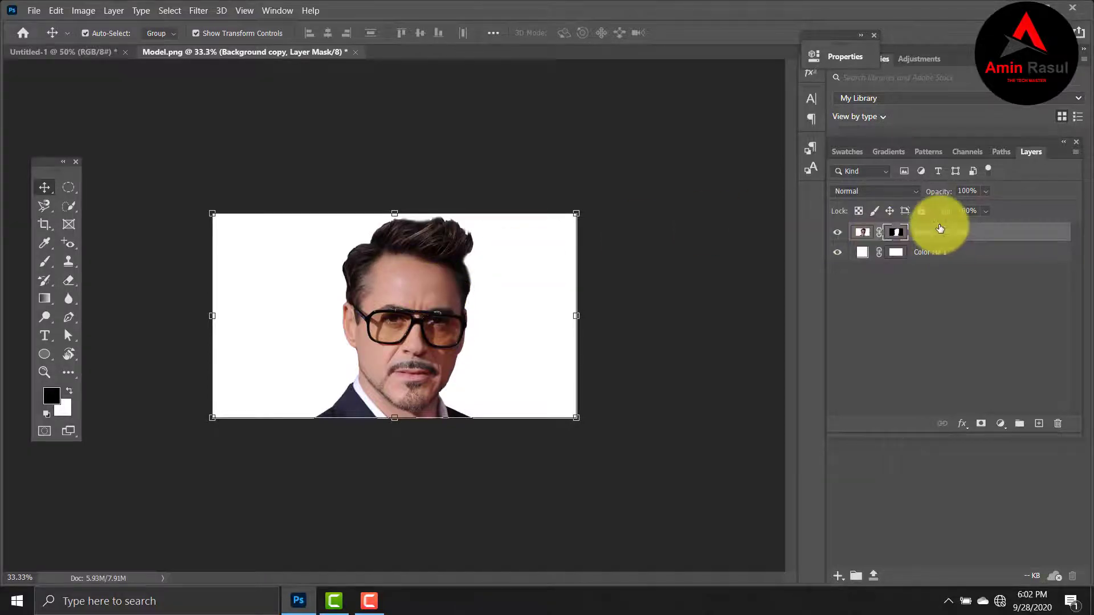
pyautogui.hotkey('ctrl', 'j')
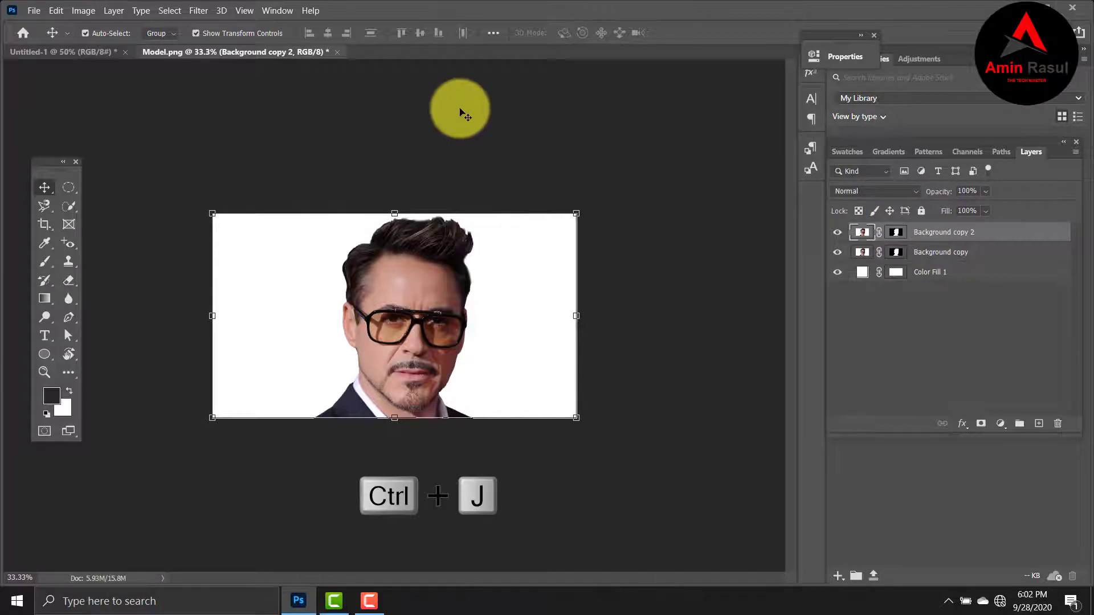
pyautogui.click(125, 14)
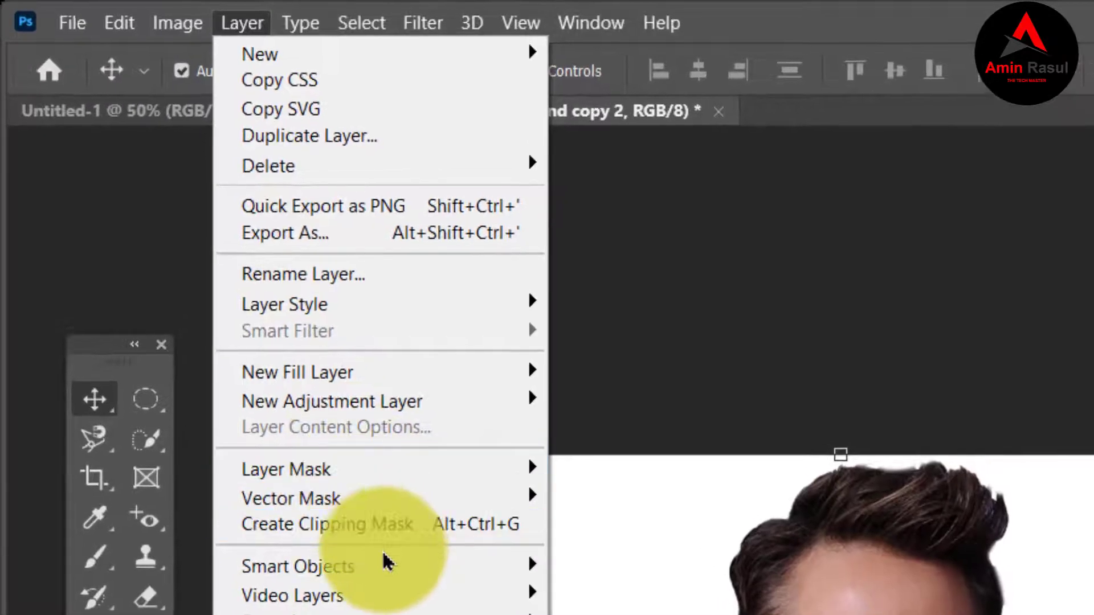
pyautogui.moveTo(374, 549)
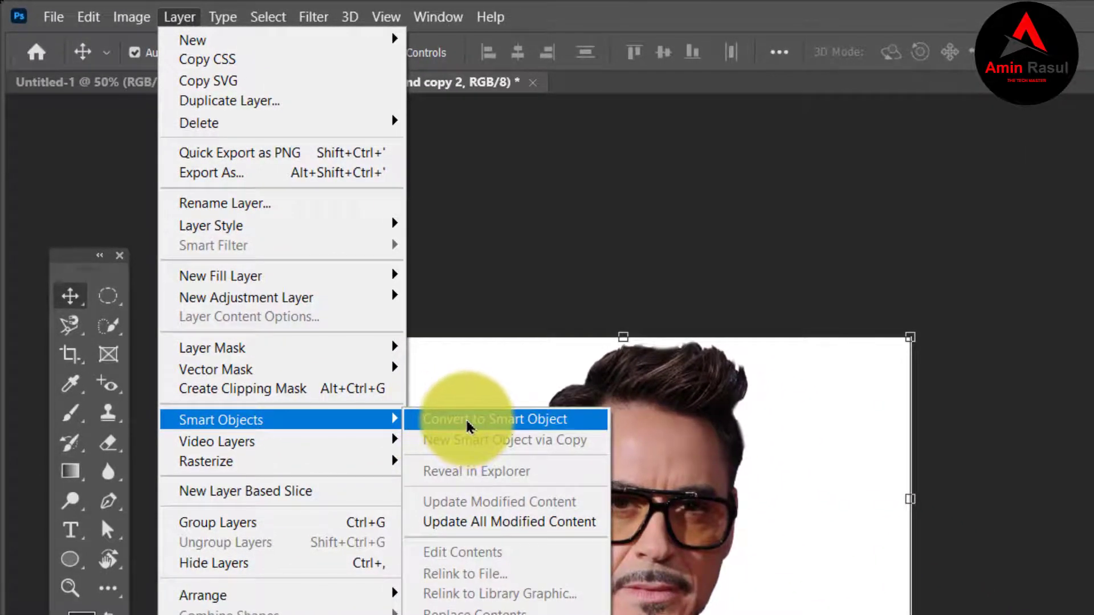
pyautogui.click(449, 401)
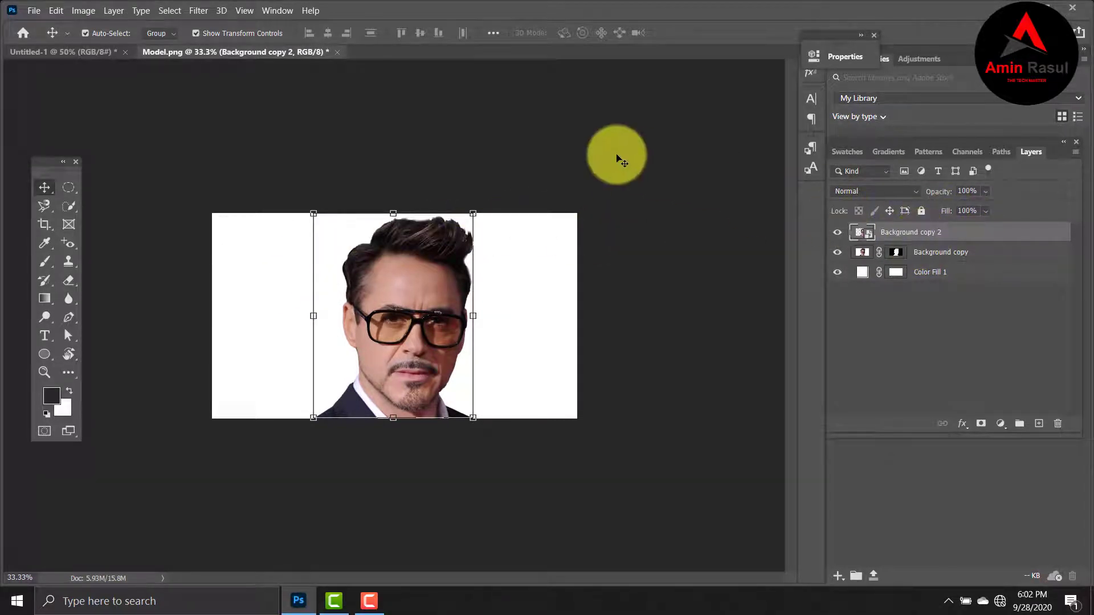
# Step: Apply the Filter Gallery's Poster Edges effect to the Smart Object with Edge Thickness 0, Edge Intensity 0 and Posterization 2
pyautogui.click(203, 12)
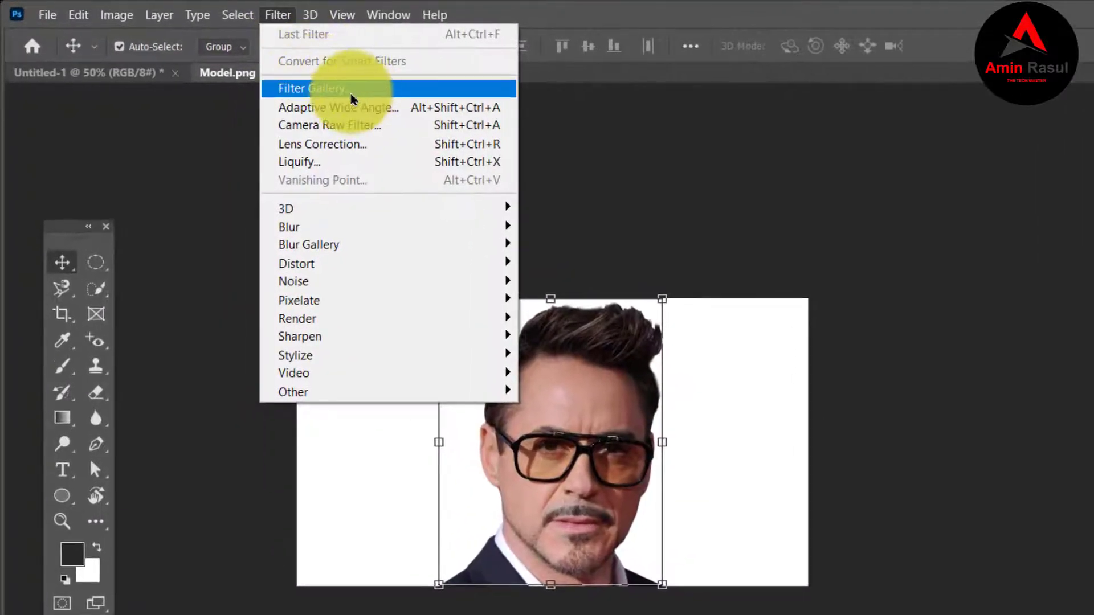
pyautogui.click(352, 99)
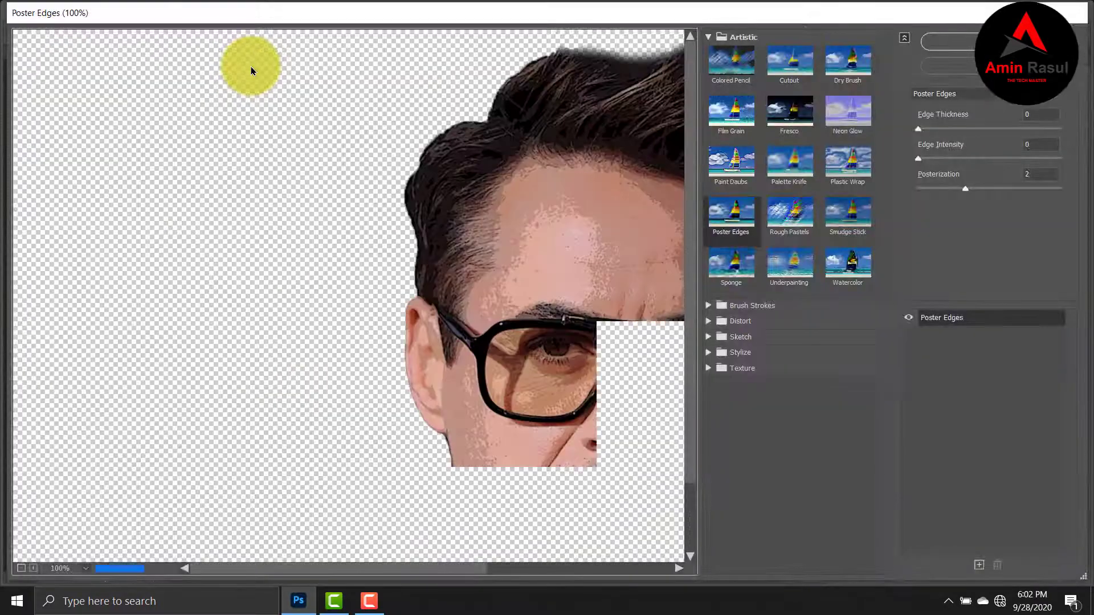
pyautogui.click(21, 570)
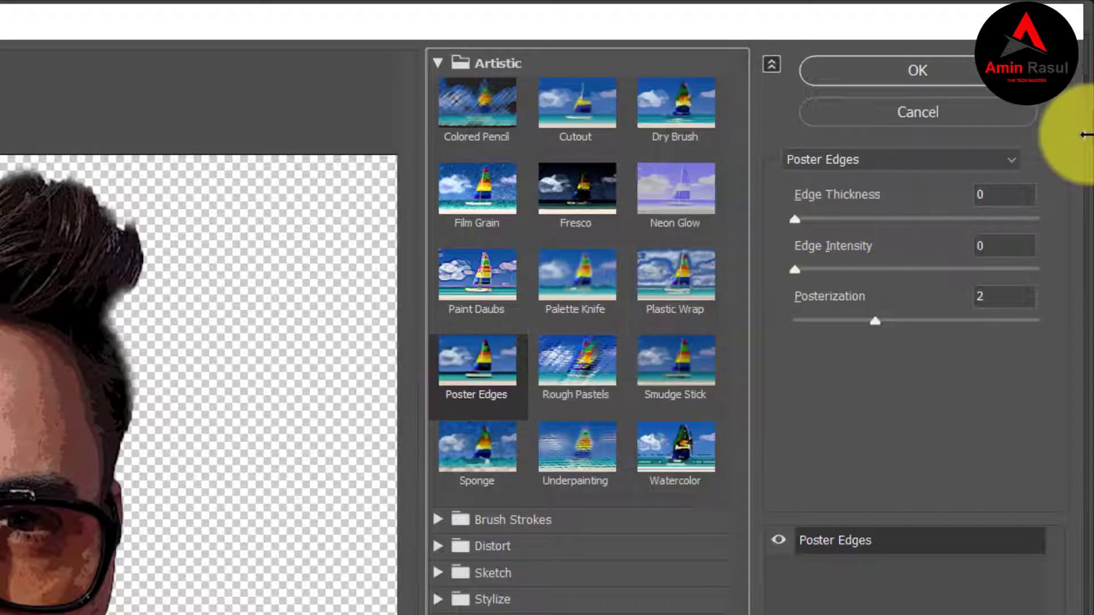
pyautogui.click(1019, 184)
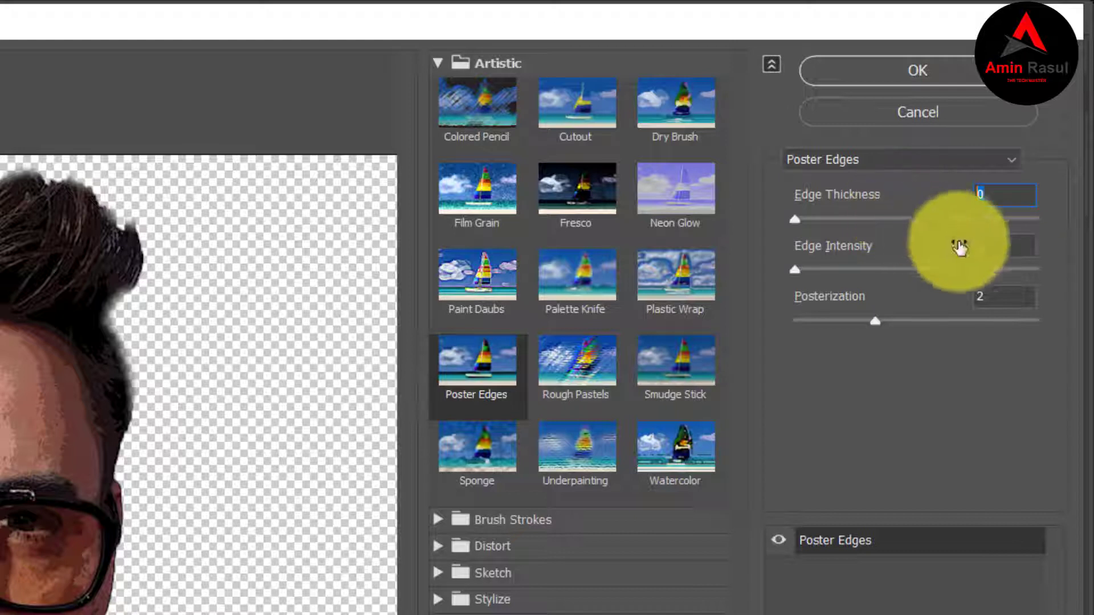
pyautogui.moveTo(1012, 259); pyautogui.dragTo(720, 293)
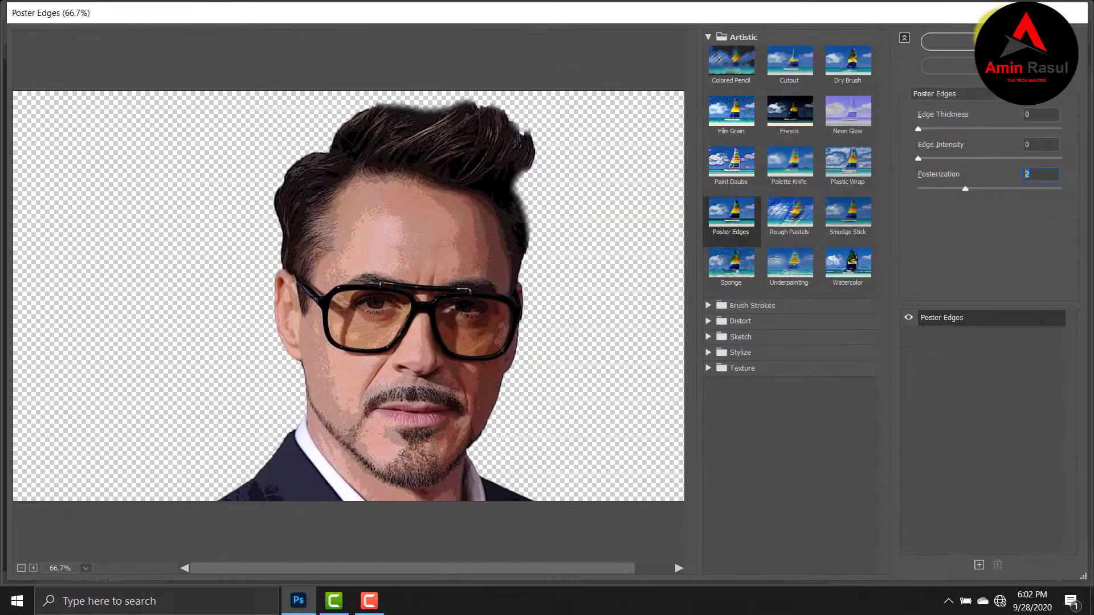
pyautogui.click(957, 42)
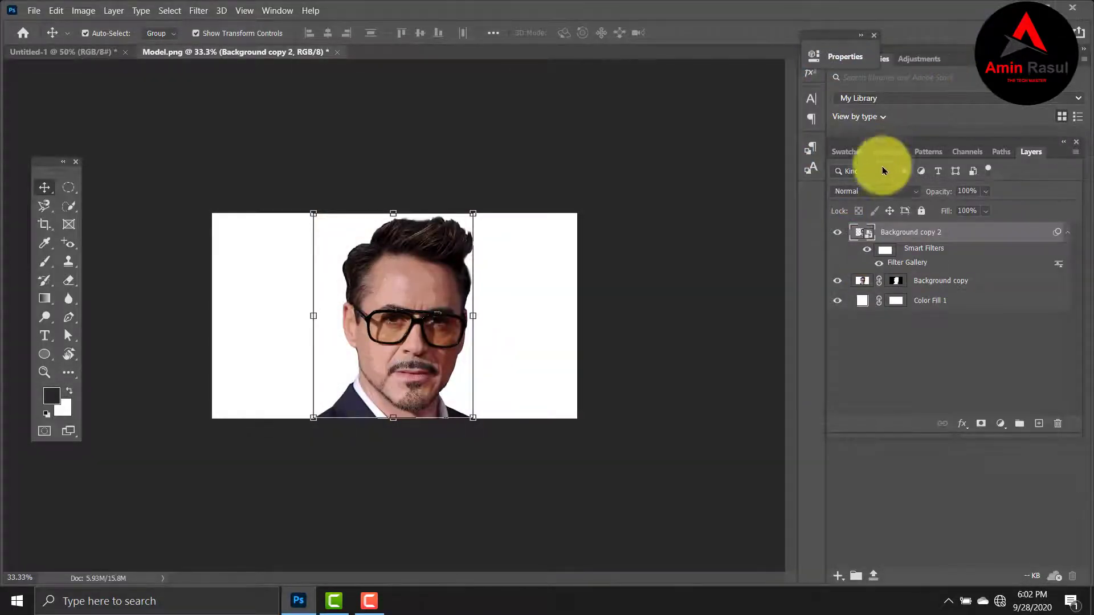
# Step: Apply an Oil Paint filter with Stylization 4.0, Cleanliness 3.0, Scale 0.1, Bristle Detail 0.0, and Lighting on at angle -60° with Shine 0.0
pyautogui.hotkey('ctrl', '+')
pyautogui.hotkey('ctrl', '+')
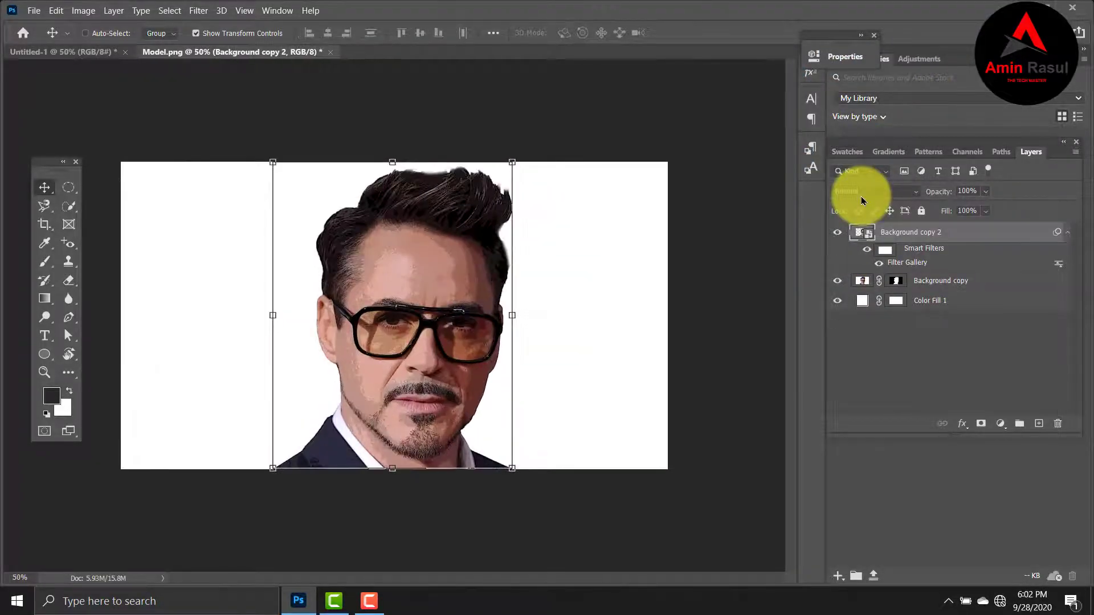
pyautogui.hotkey('ctrl', '-')
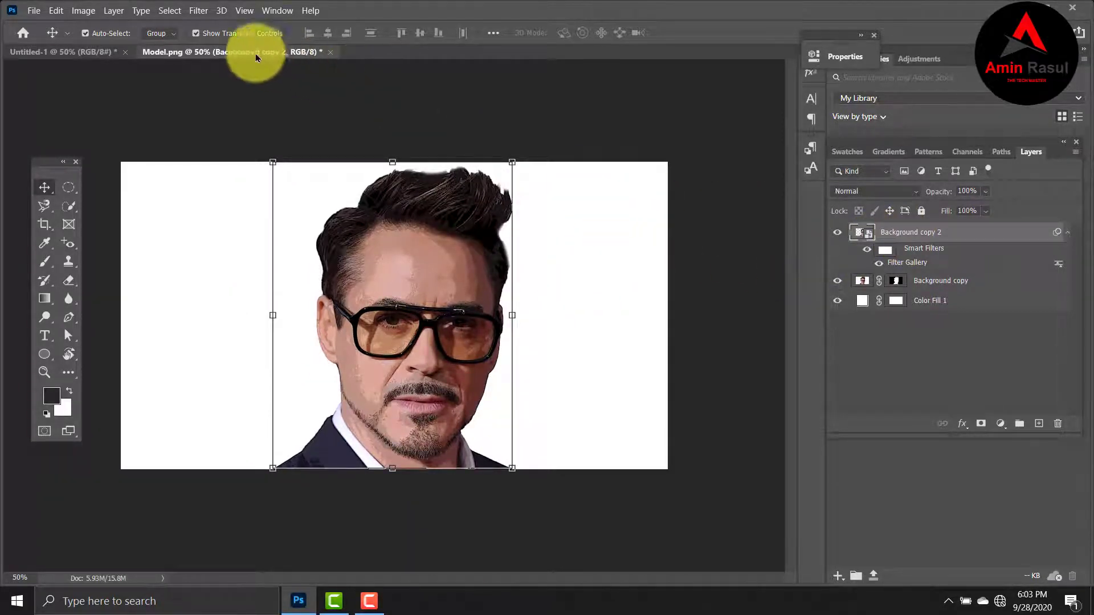
pyautogui.click(196, 12)
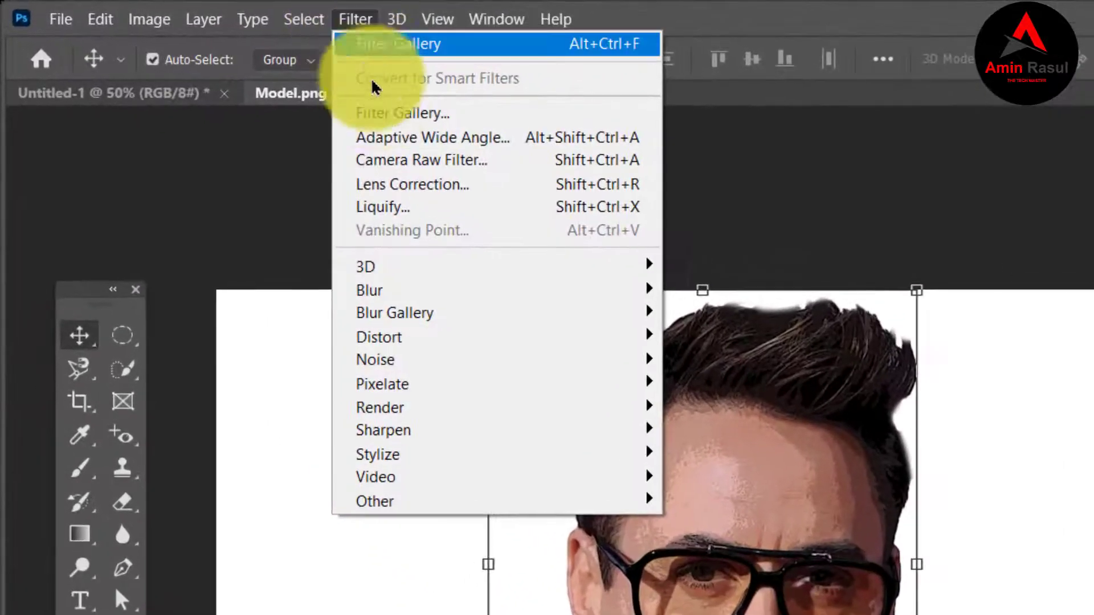
pyautogui.moveTo(444, 419)
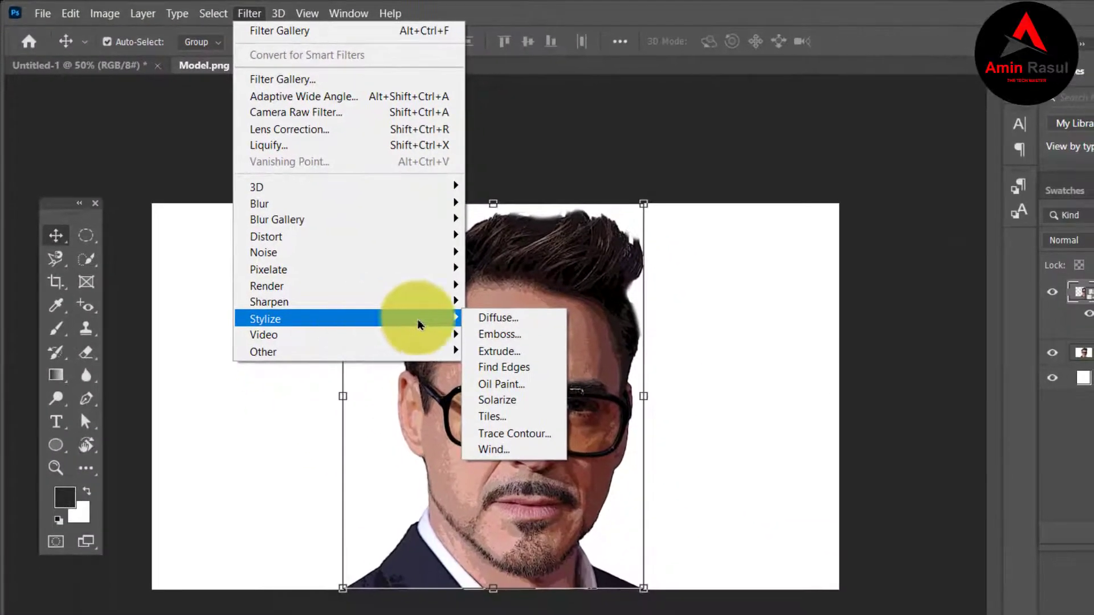
pyautogui.click(528, 385)
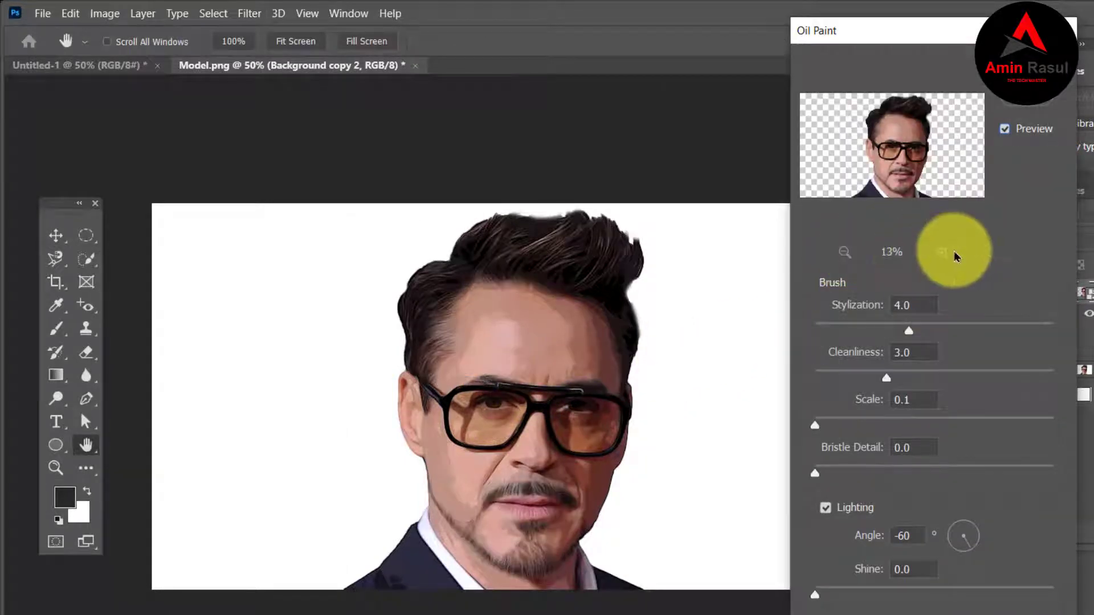
pyautogui.click(941, 252)
pyautogui.click(942, 253)
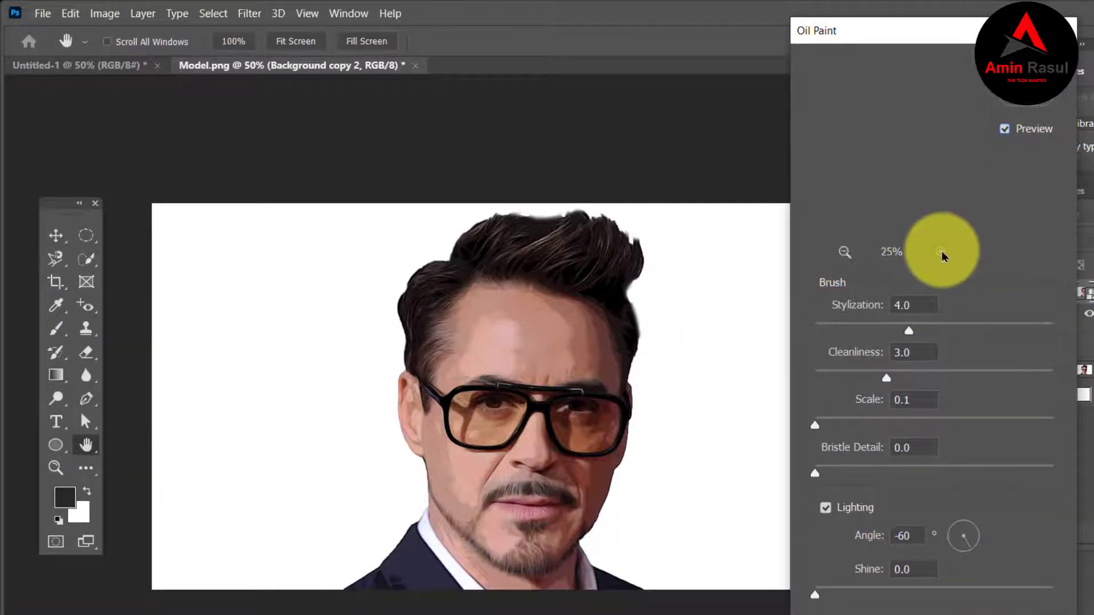
pyautogui.click(941, 253)
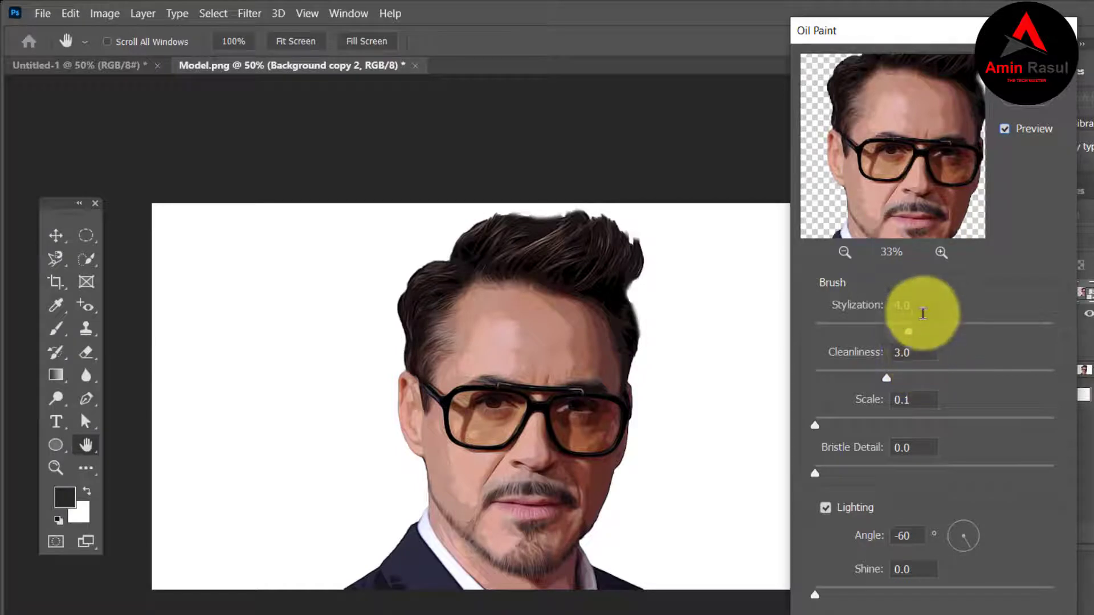
pyautogui.moveTo(918, 306); pyautogui.dragTo(861, 314)
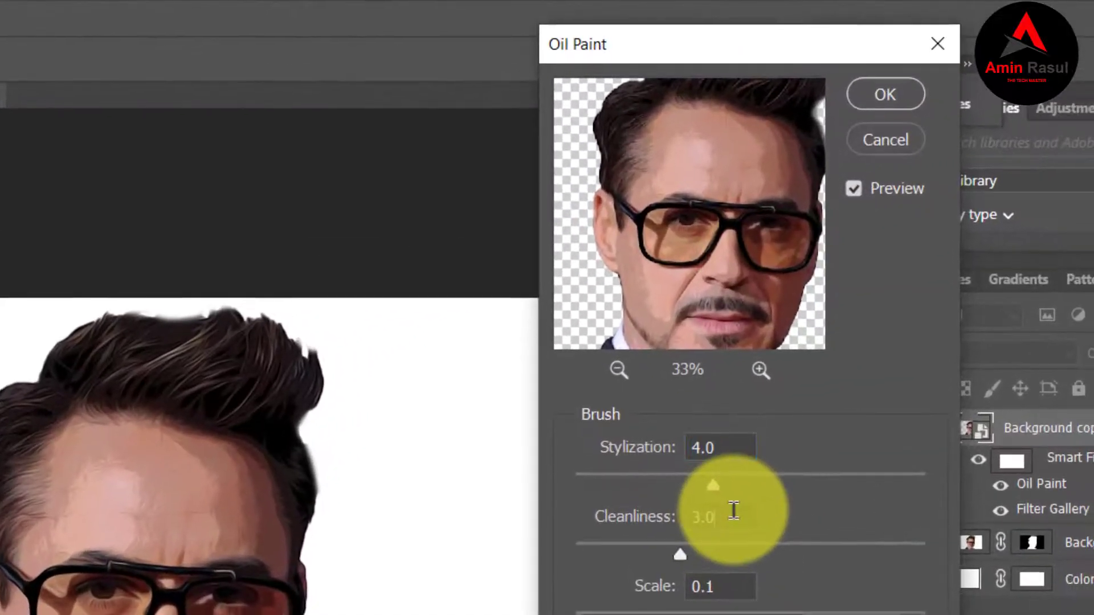
pyautogui.click(877, 382)
pyautogui.click(702, 246)
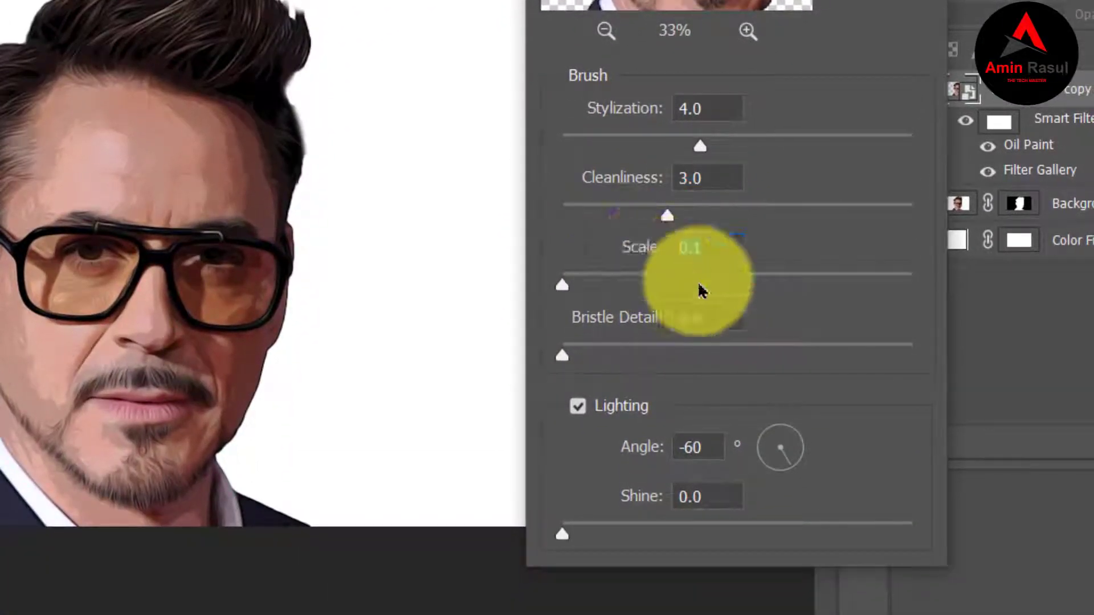
pyautogui.click(713, 313)
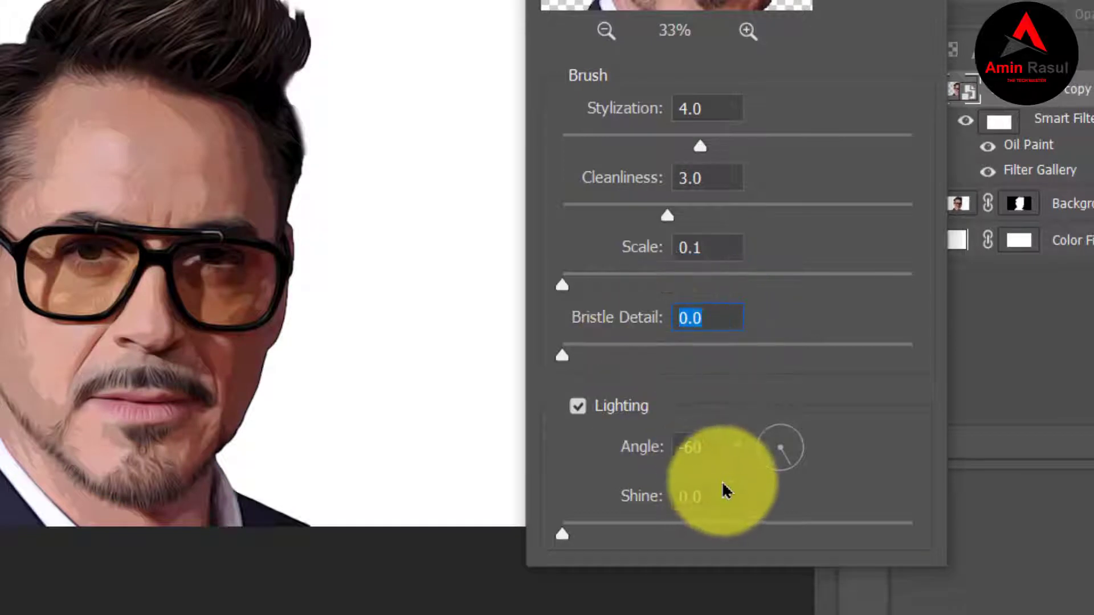
pyautogui.click(709, 447)
pyautogui.click(712, 496)
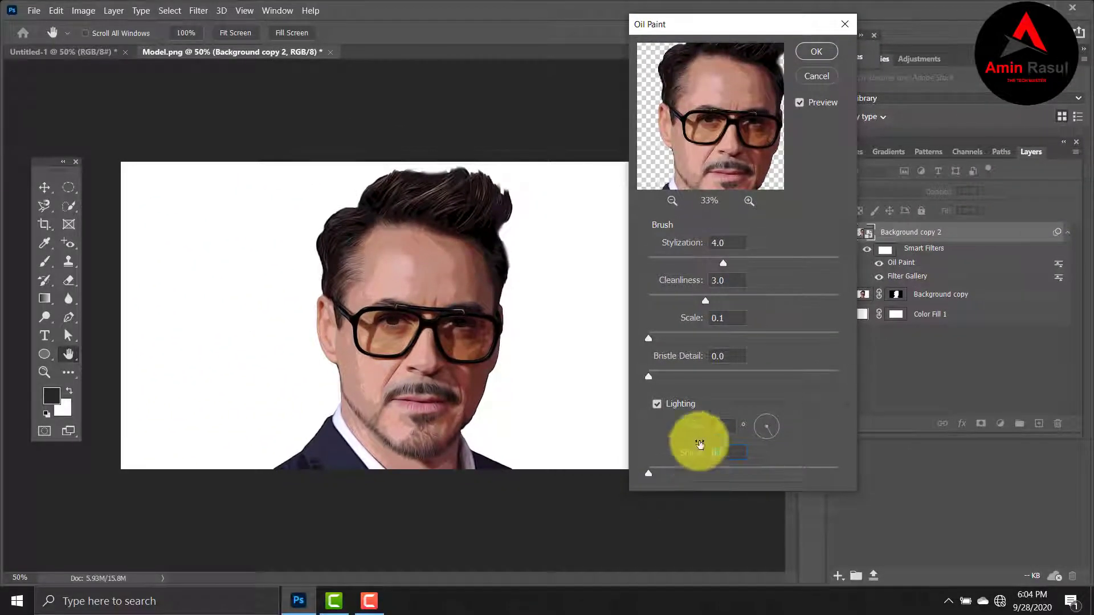
pyautogui.click(818, 52)
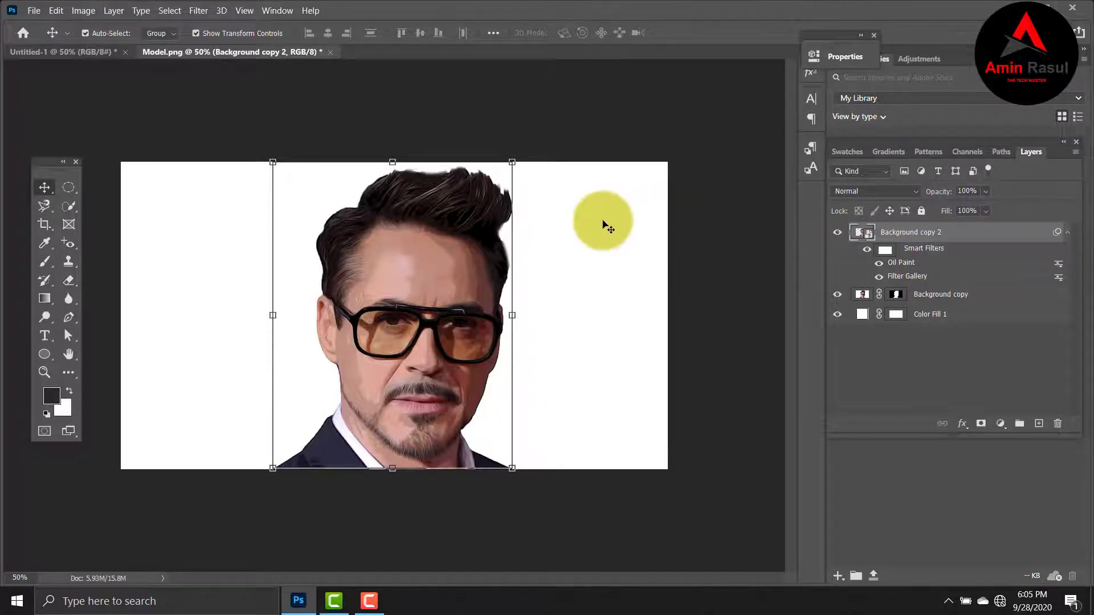
# Step: Sharpen the Smart Object with an Unsharp Mask filter at Amount 85%, Radius 1.0 pixels and Threshold 0 levels
pyautogui.click(198, 10)
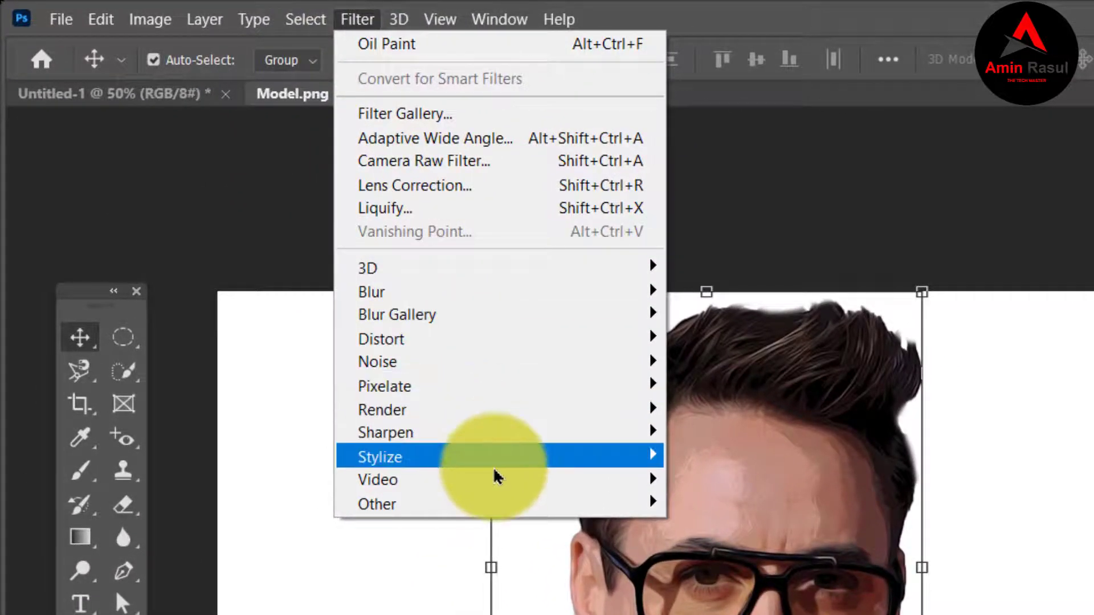
pyautogui.moveTo(286, 272)
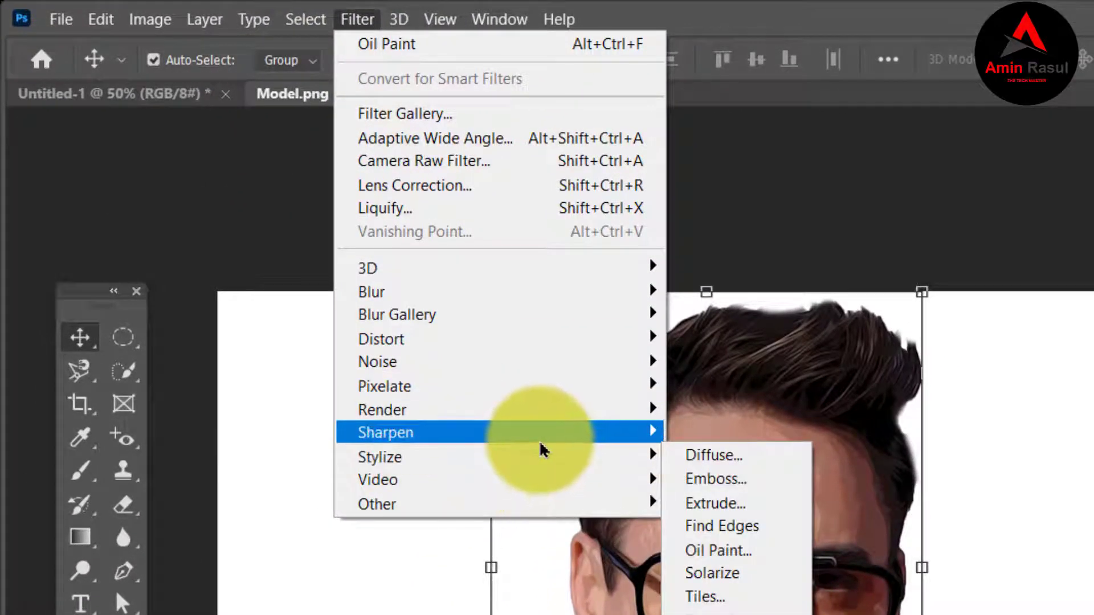
pyautogui.moveTo(541, 449)
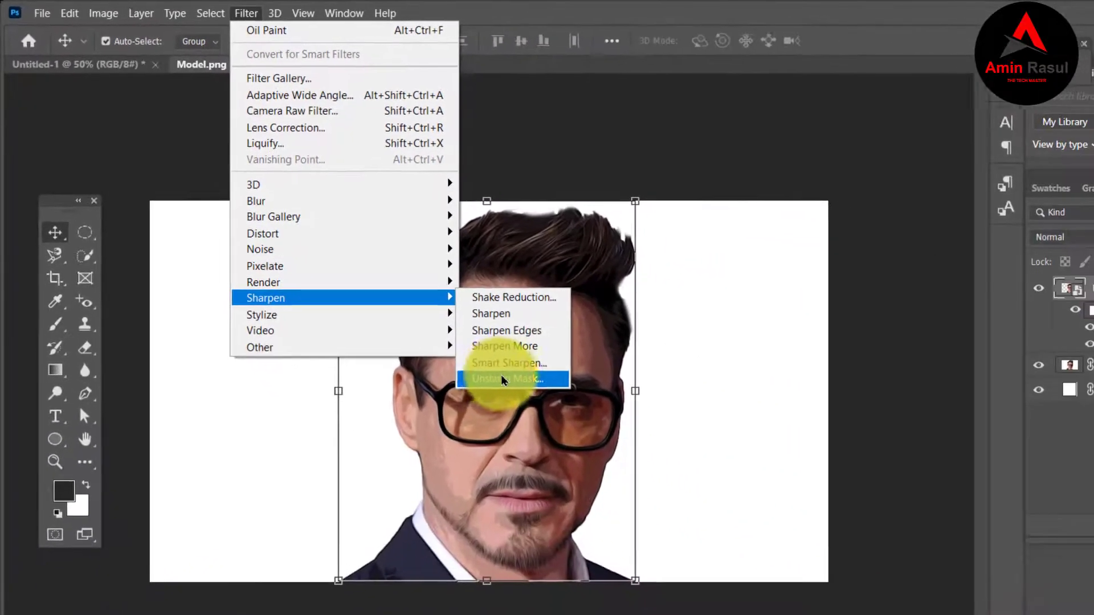
pyautogui.click(503, 381)
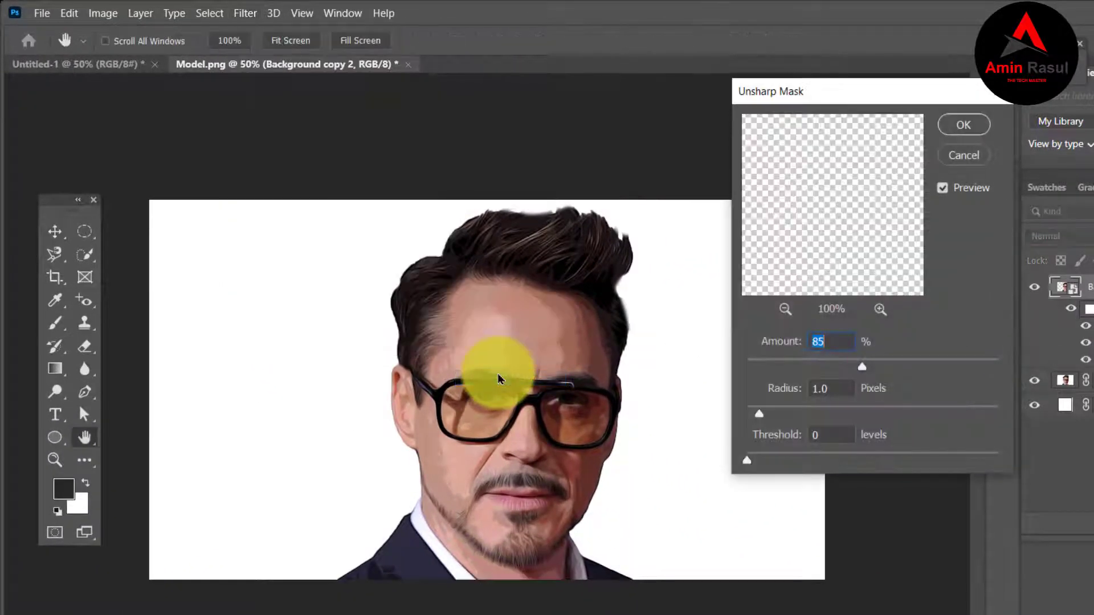
pyautogui.click(785, 311)
pyautogui.click(785, 311)
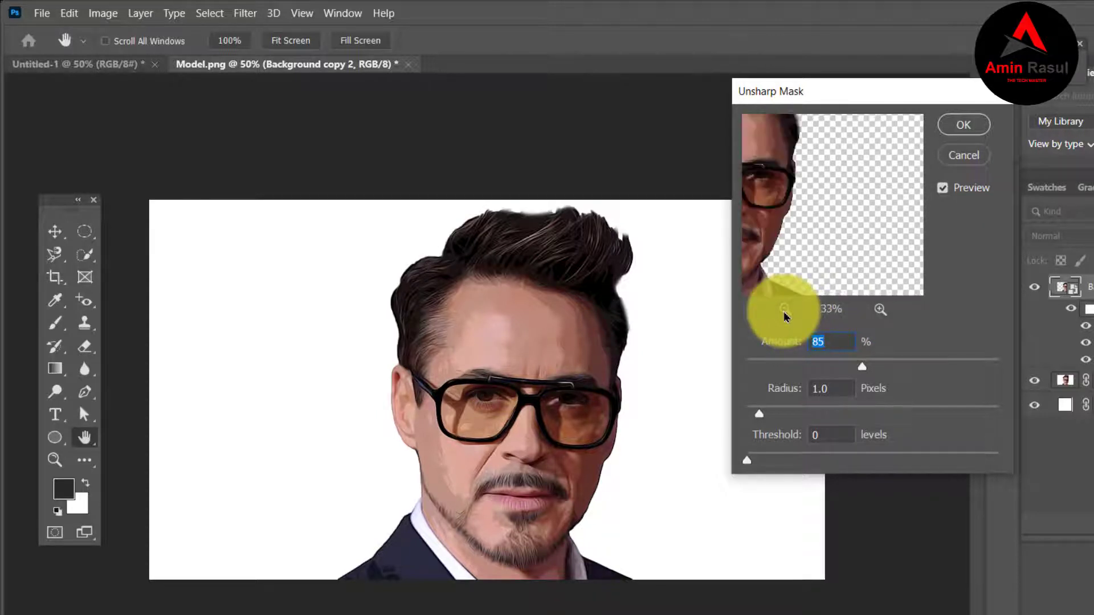
pyautogui.click(784, 311)
pyautogui.click(785, 310)
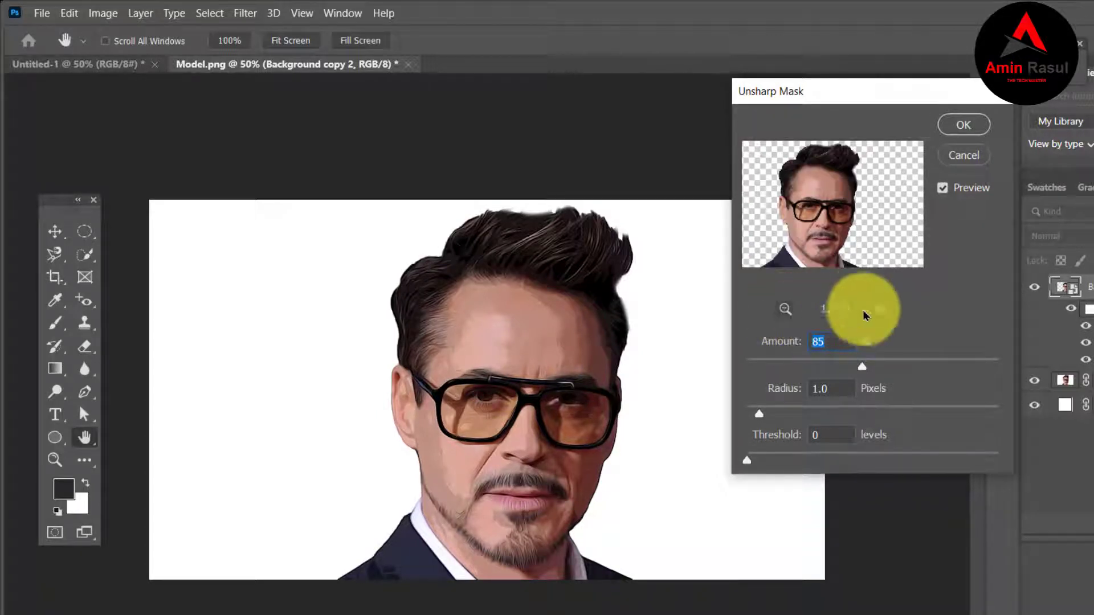
pyautogui.click(881, 310)
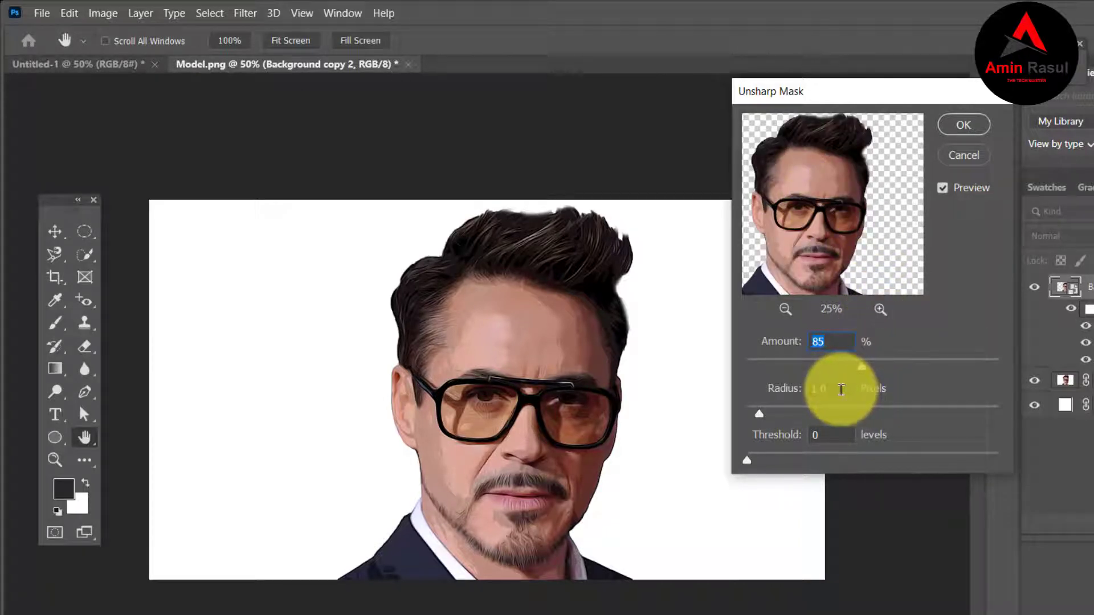
pyautogui.click(841, 390)
pyautogui.click(847, 439)
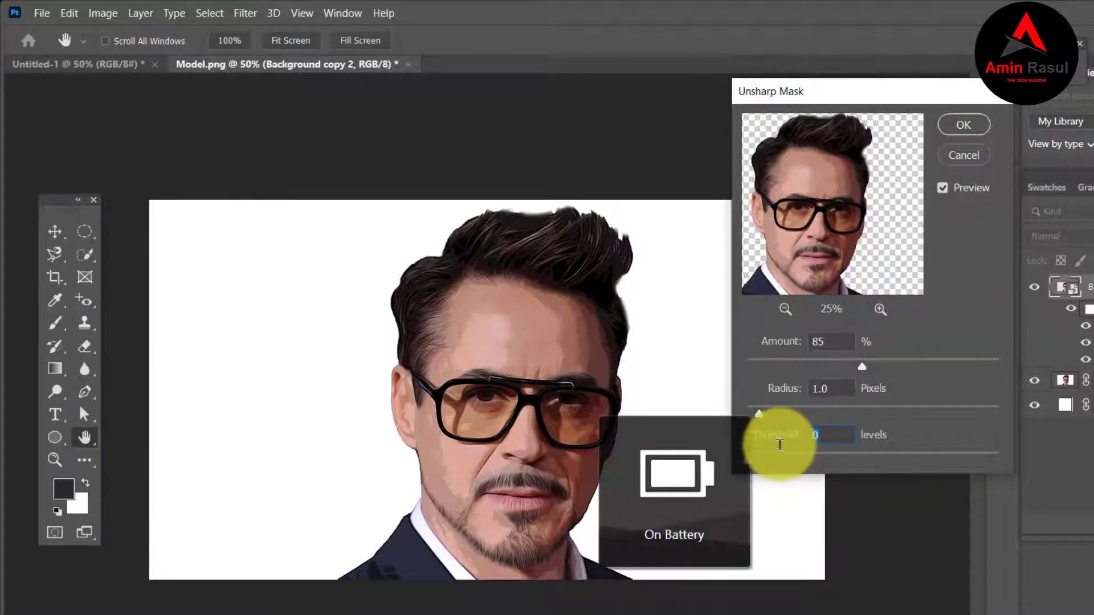
pyautogui.click(781, 341)
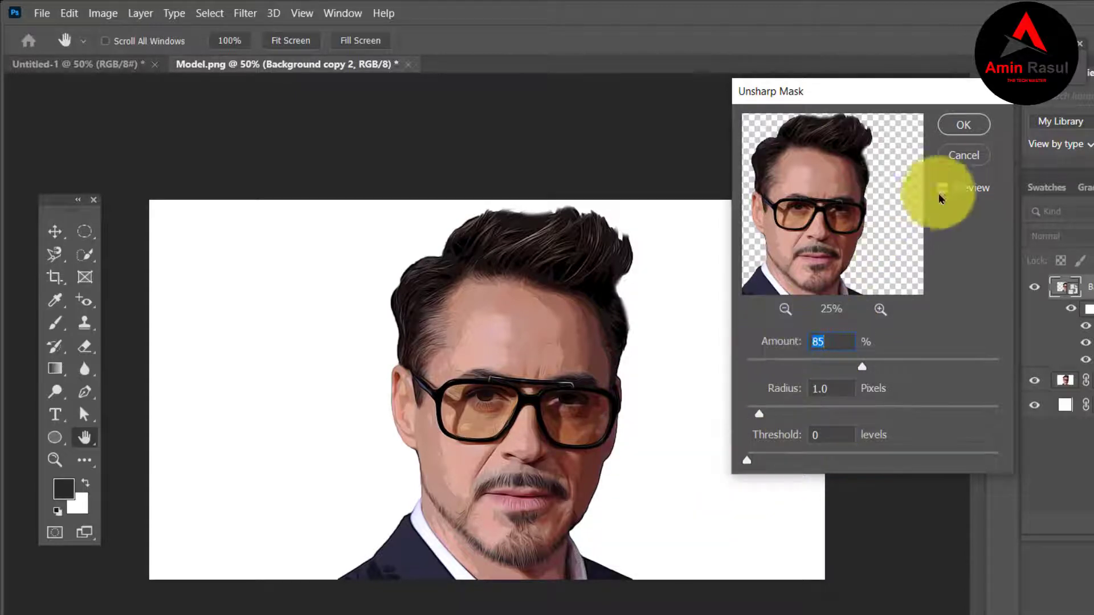
pyautogui.click(969, 128)
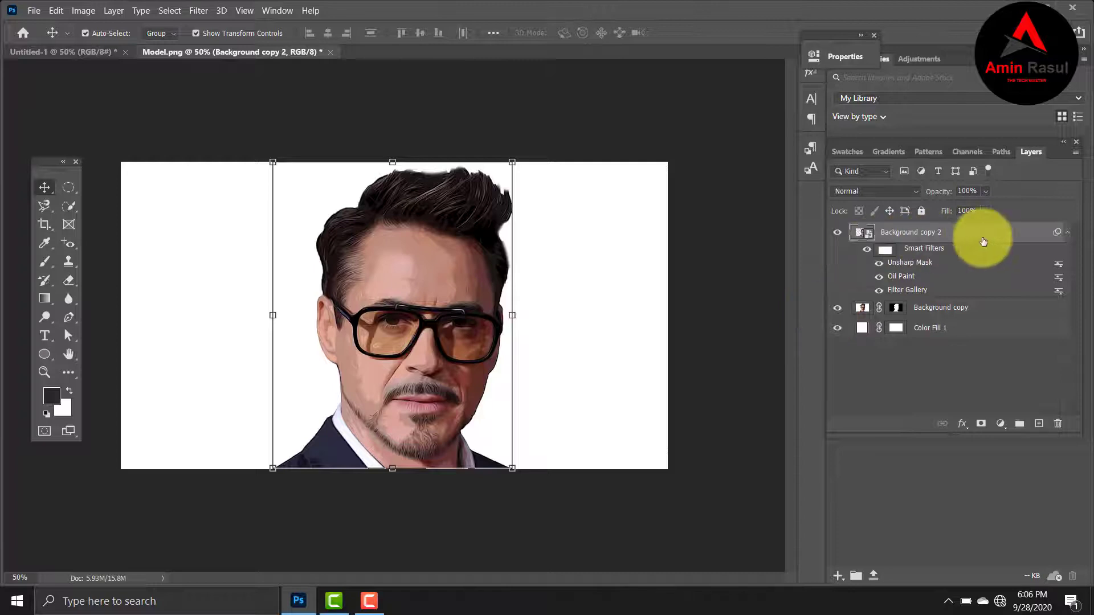
# Step: Duplicate the filtered Smart Object, drop the copy's Unsharp Mask, and set its Poster Edges to Edge Intensity 5 and Posterization 0
pyautogui.hotkey('ctrl', 'j')
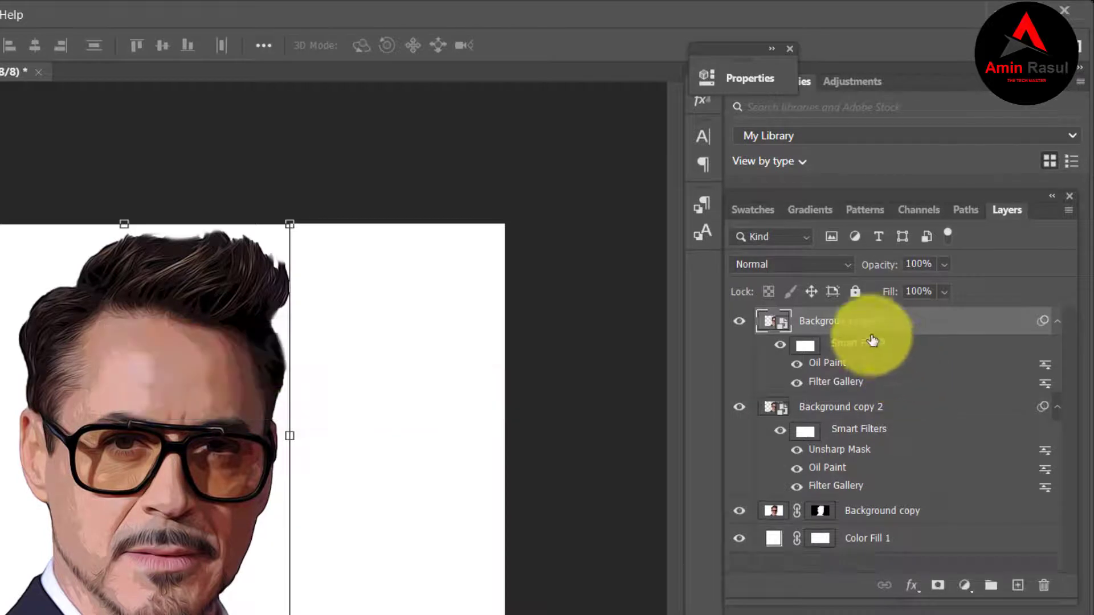
pyautogui.doubleClick(844, 387)
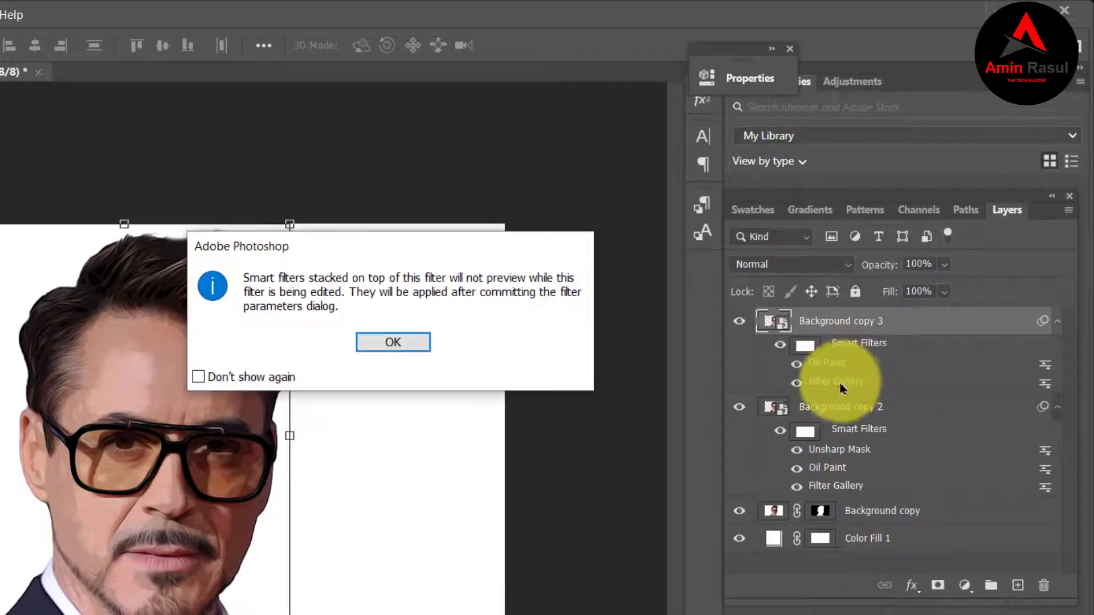
pyautogui.click(390, 344)
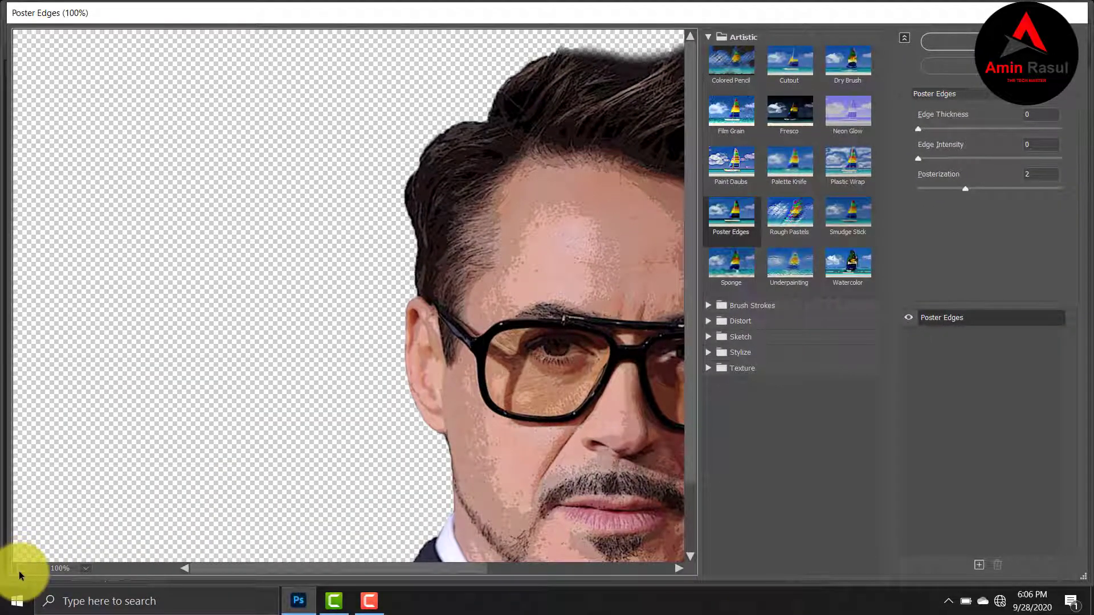
pyautogui.click(20, 572)
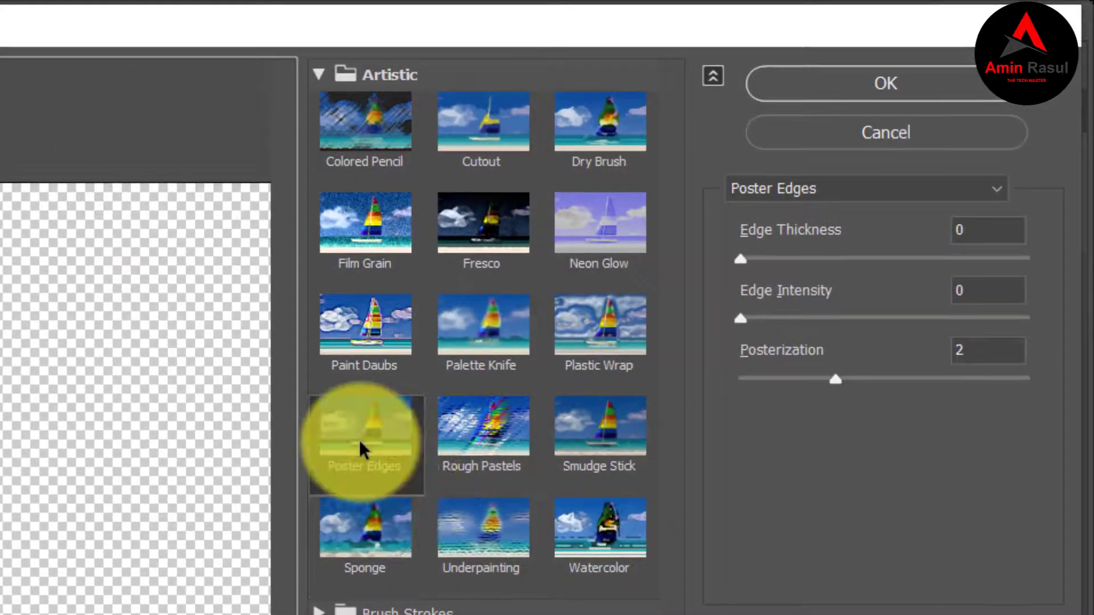
pyautogui.click(360, 440)
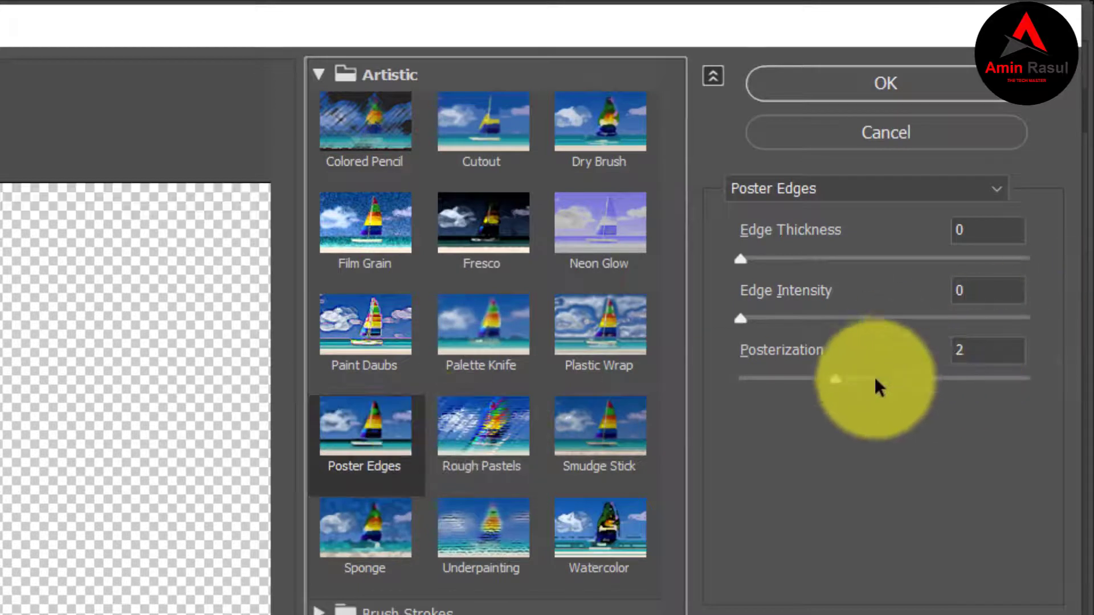
pyautogui.moveTo(833, 378); pyautogui.dragTo(718, 376)
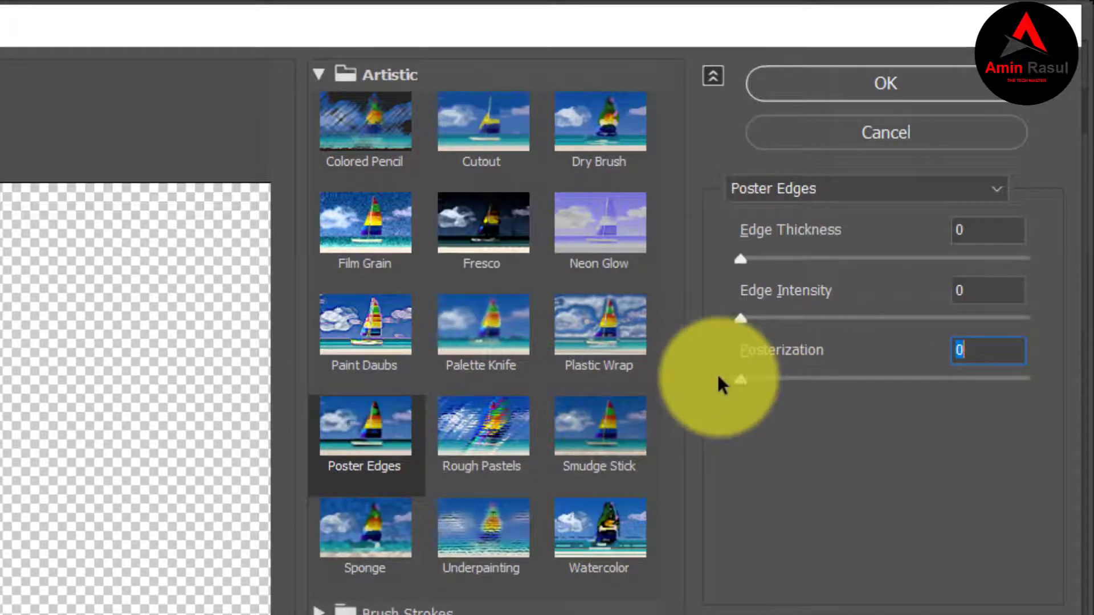
pyautogui.click(832, 317)
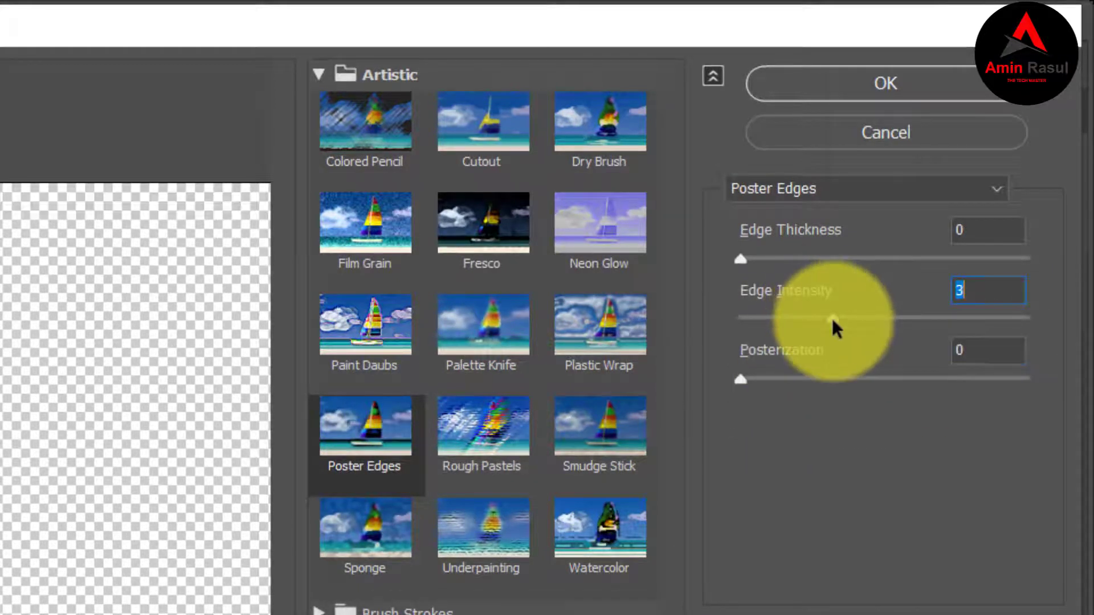
pyautogui.moveTo(832, 319); pyautogui.dragTo(878, 321)
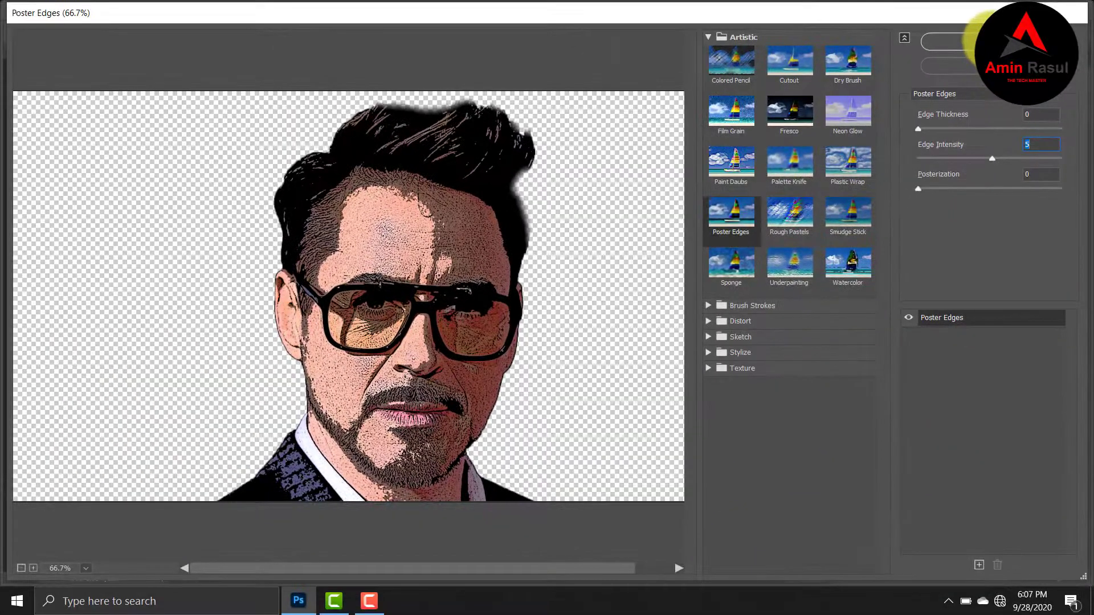
pyautogui.click(992, 40)
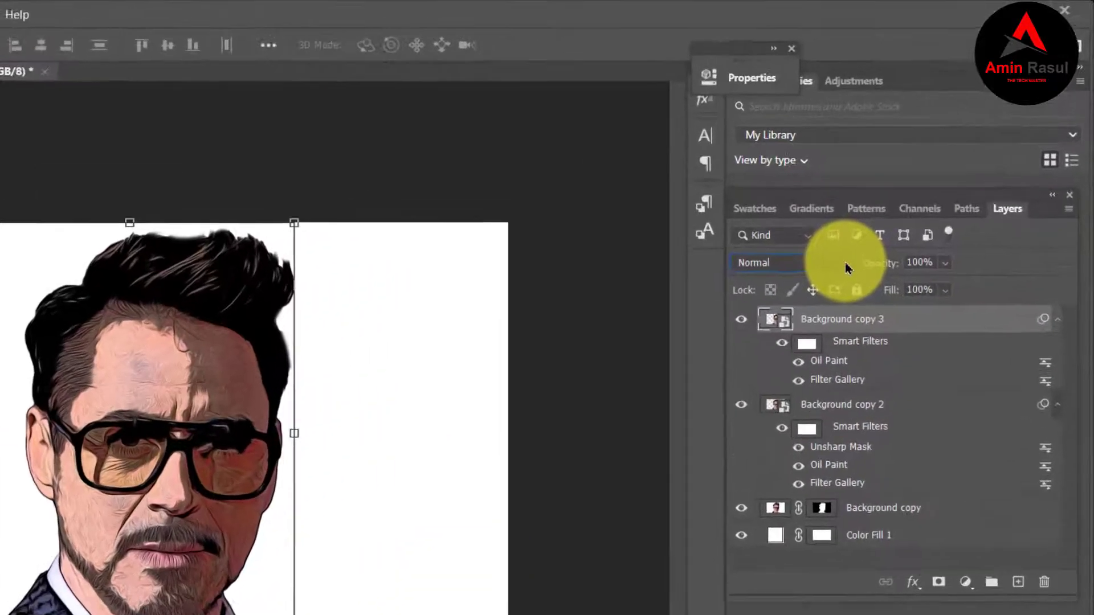
# Step: Blend the Background copy 3 layer in Overlay mode at 40% opacity
pyautogui.click(909, 198)
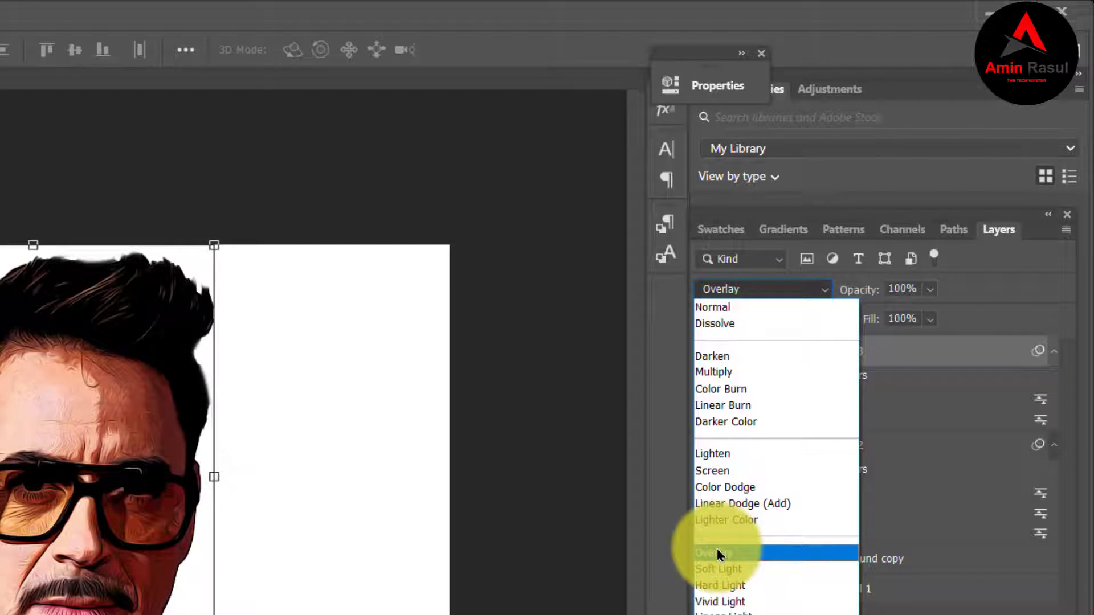
pyautogui.click(717, 554)
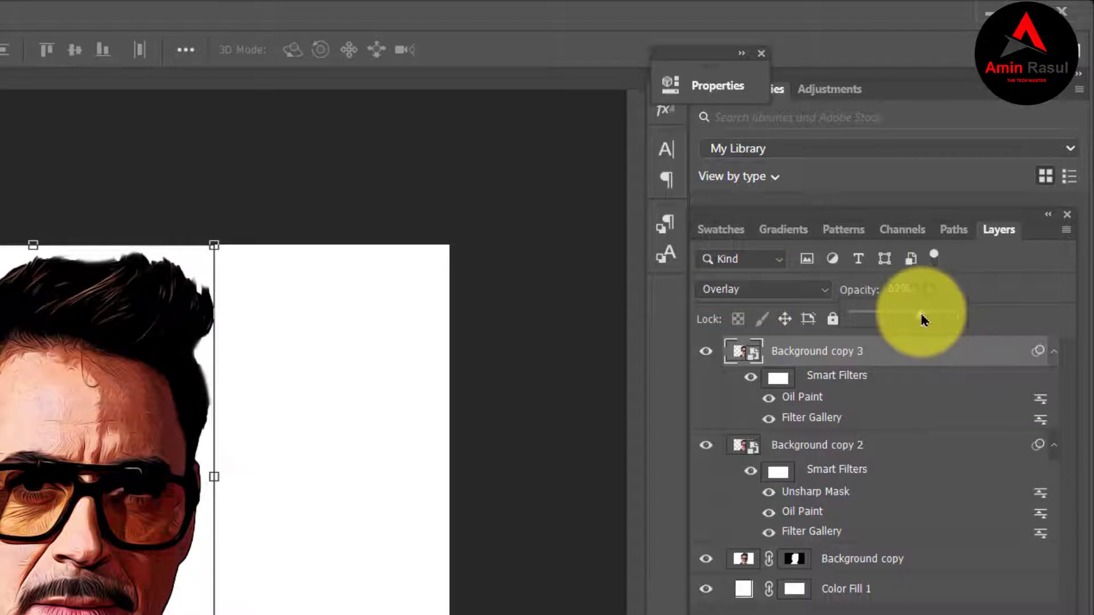
pyautogui.moveTo(923, 319); pyautogui.dragTo(902, 319)
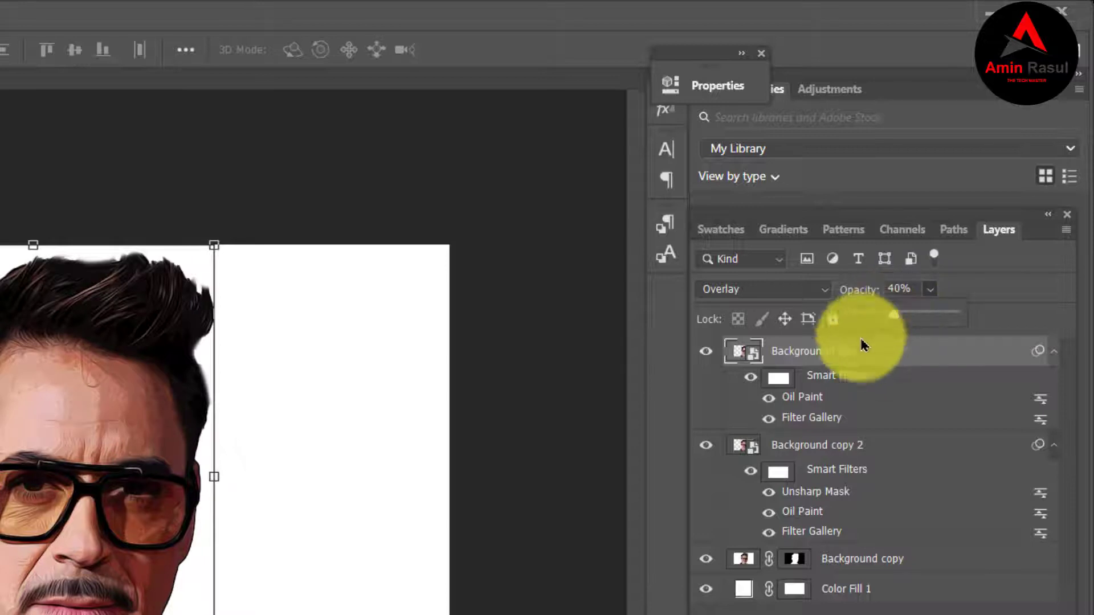
# Step: Duplicate the Overlay layer and delete the Oil Paint and Filter Gallery smart filters from the new copy
pyautogui.hotkey('ctrl', 'j')
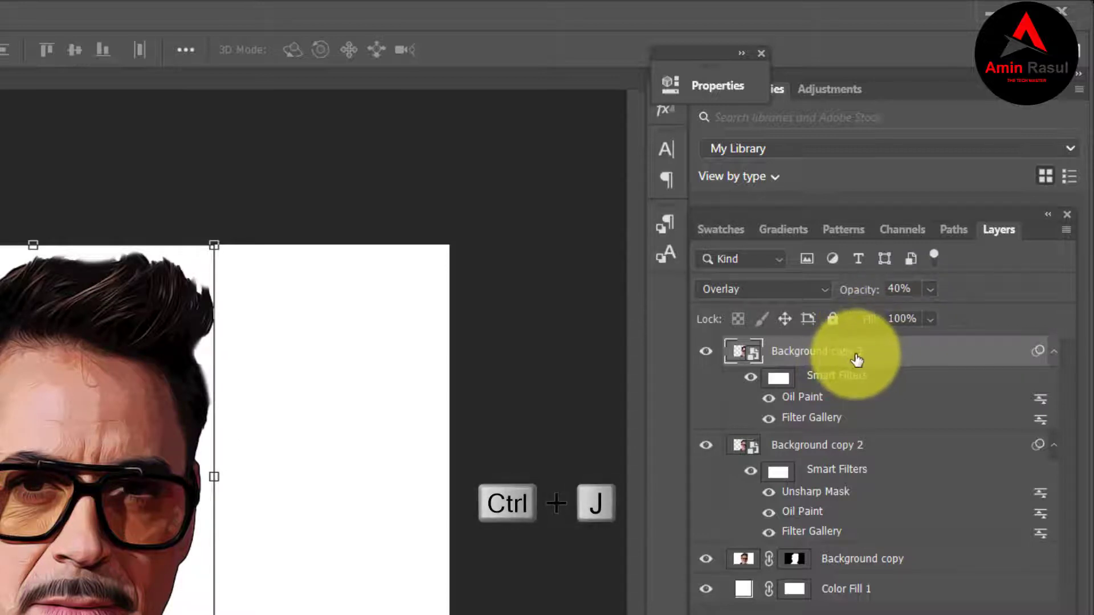
pyautogui.hotkey('ctrl', 'j')
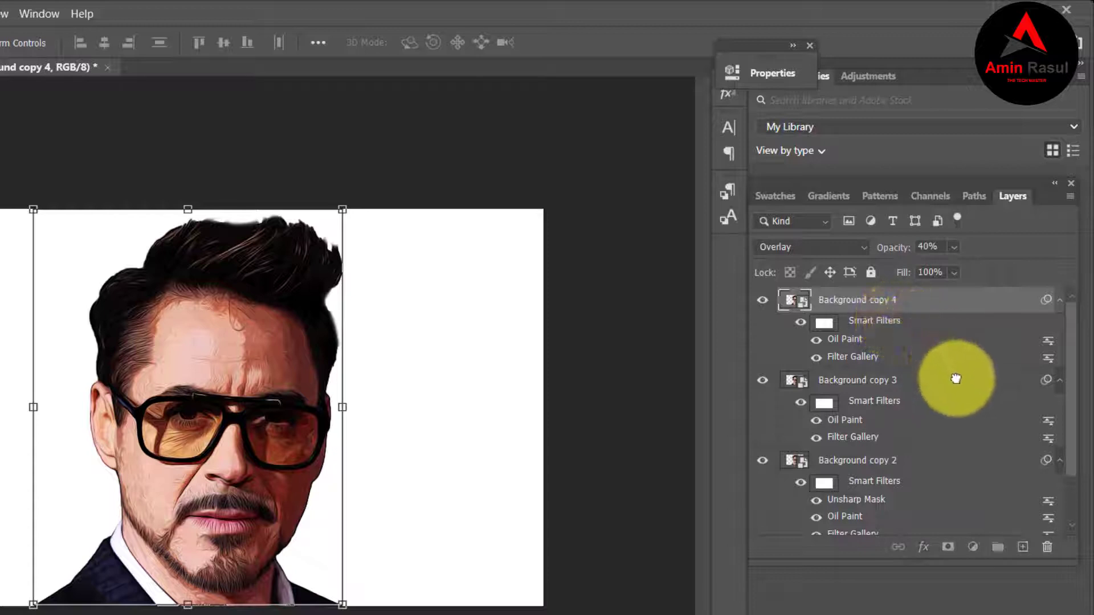
pyautogui.moveTo(1049, 551); pyautogui.dragTo(1050, 551)
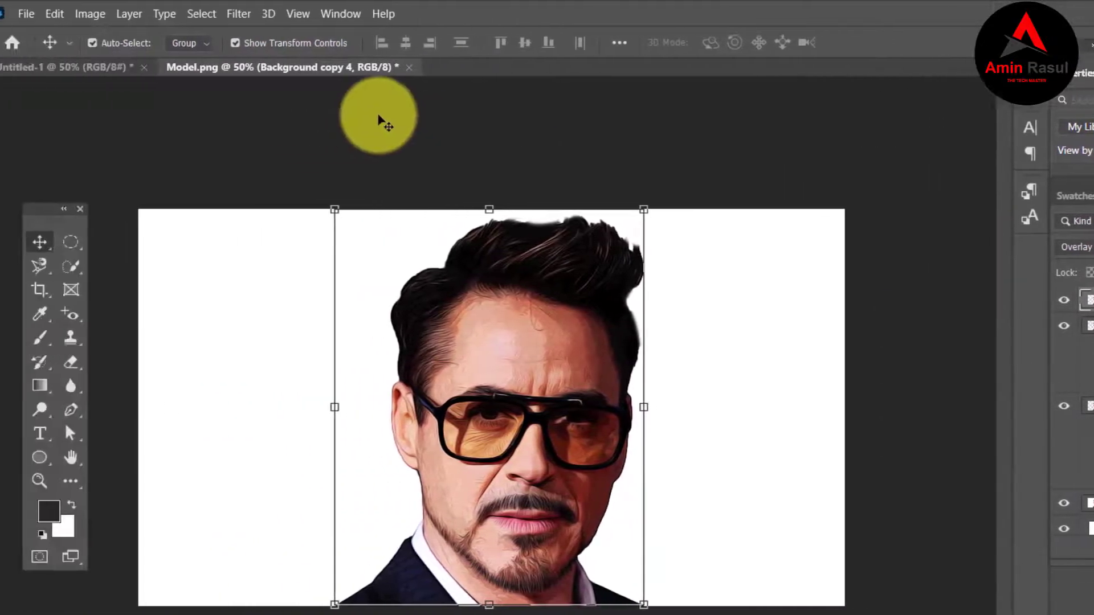
# Step: Apply a Vibrance adjustment of +100 to the Background copy 4 Smart Object
pyautogui.click(109, 15)
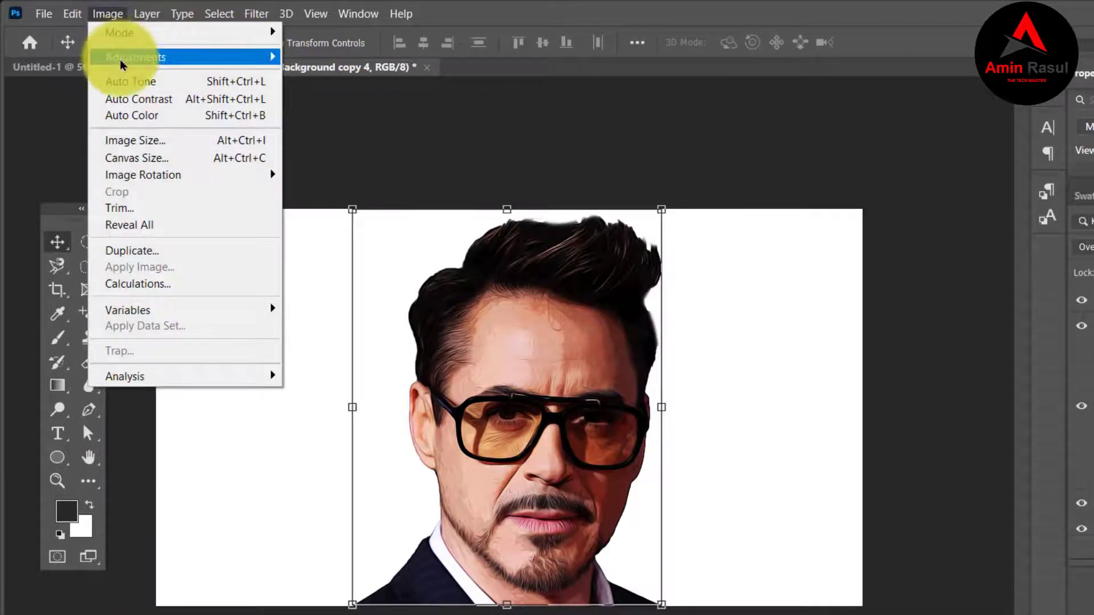
pyautogui.moveTo(126, 57)
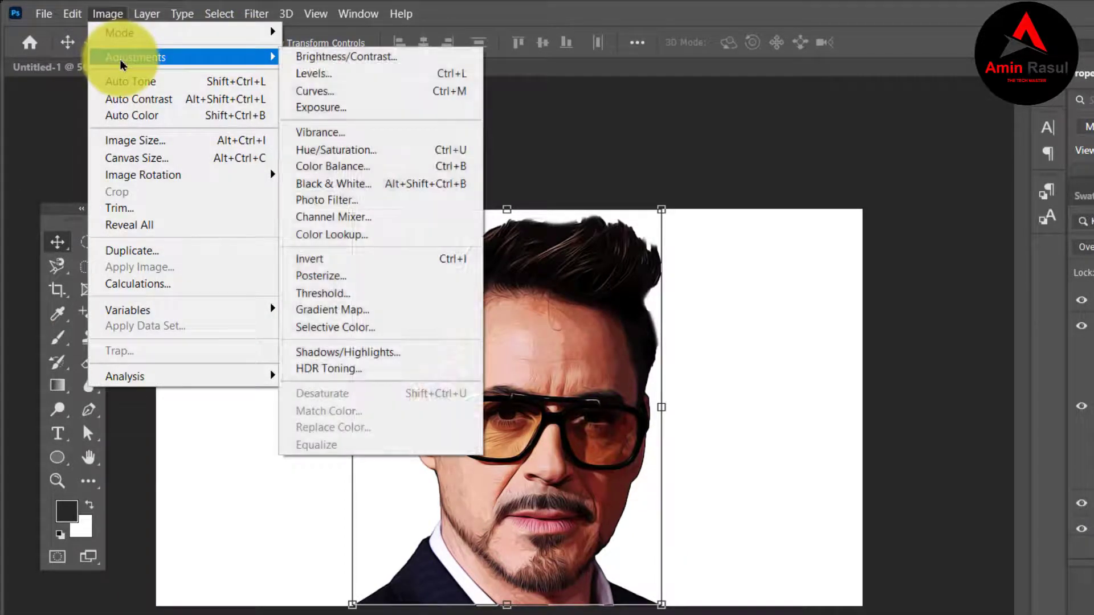
pyautogui.click(339, 133)
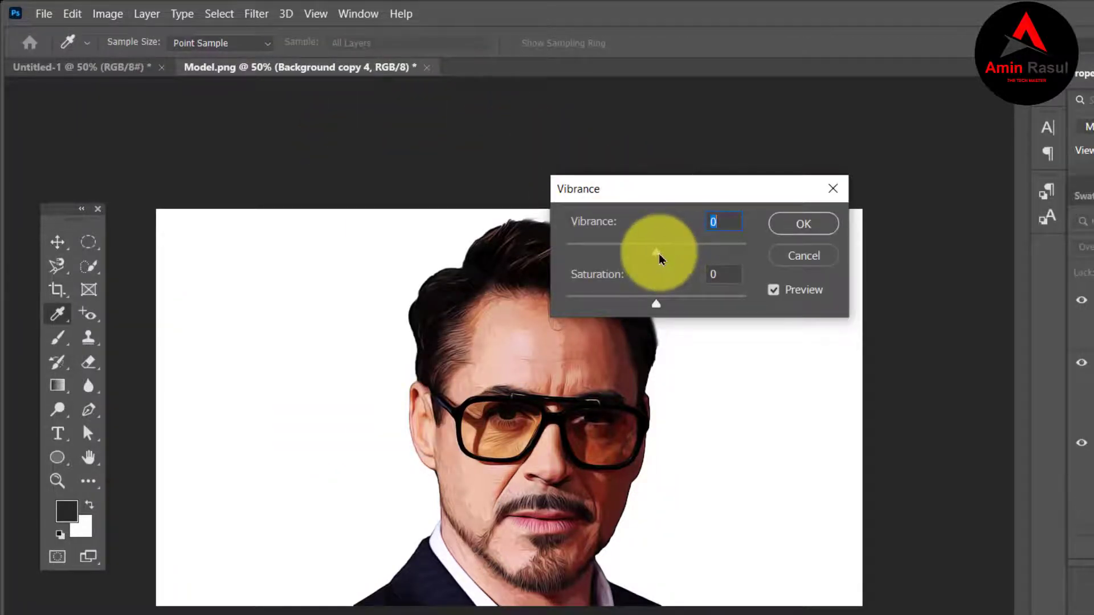
pyautogui.moveTo(659, 259); pyautogui.dragTo(766, 258)
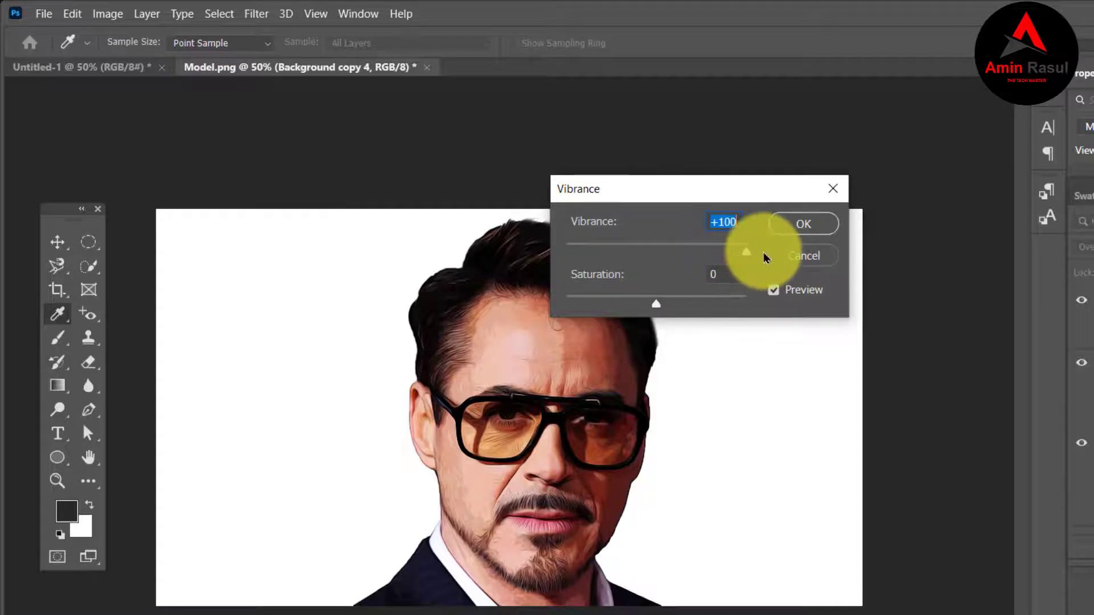
pyautogui.click(803, 224)
pyautogui.press('v')
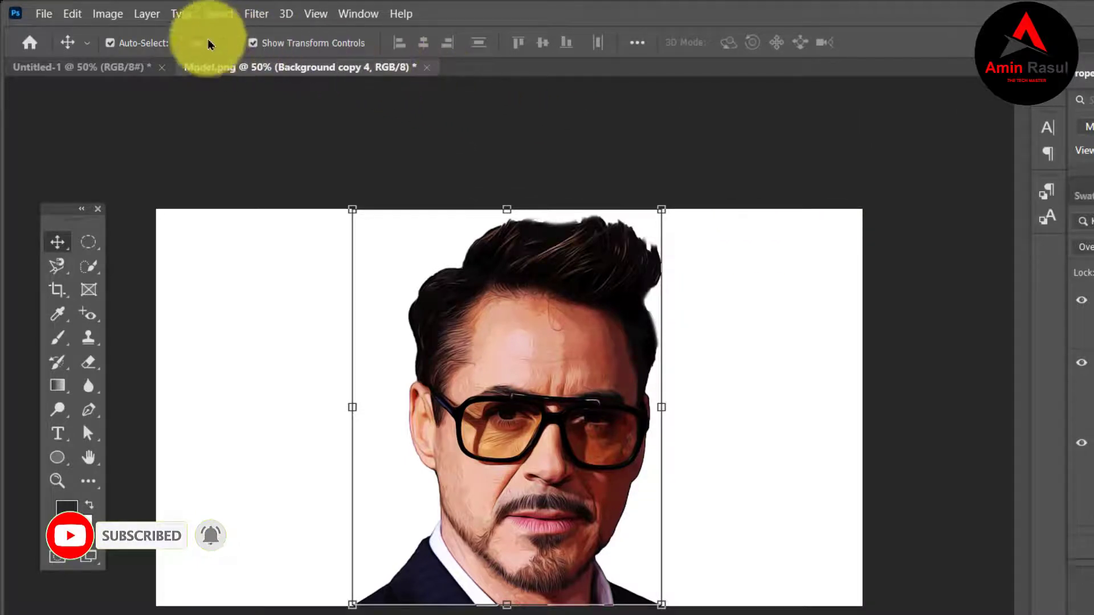
# Step: Apply a Color Lookup adjustment to Background copy 4 using the 3Strip.look 3DLUT file
pyautogui.click(119, 15)
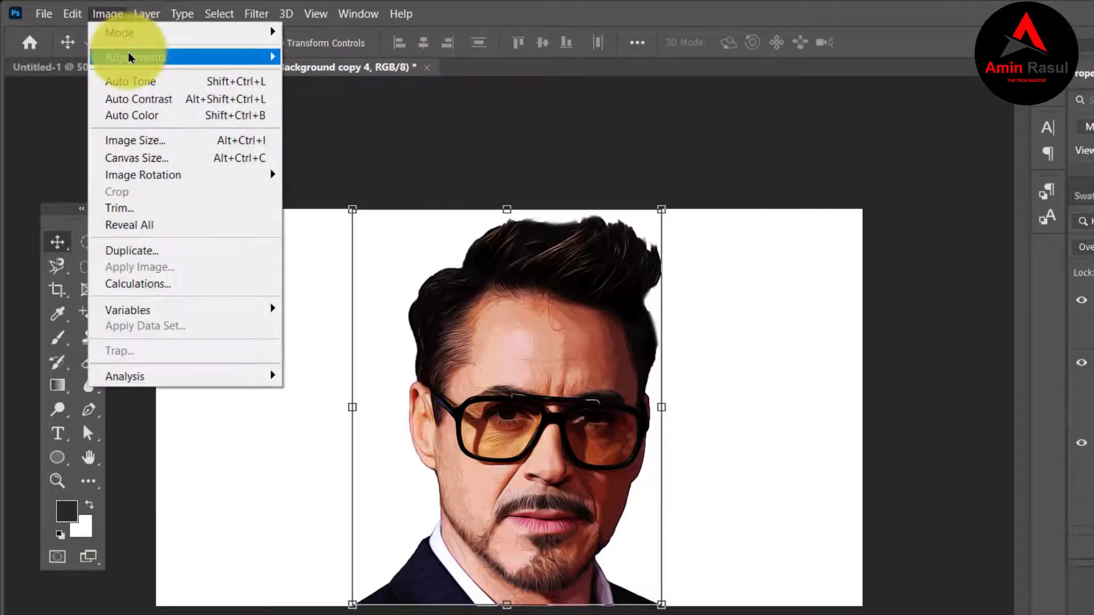
pyautogui.moveTo(130, 56)
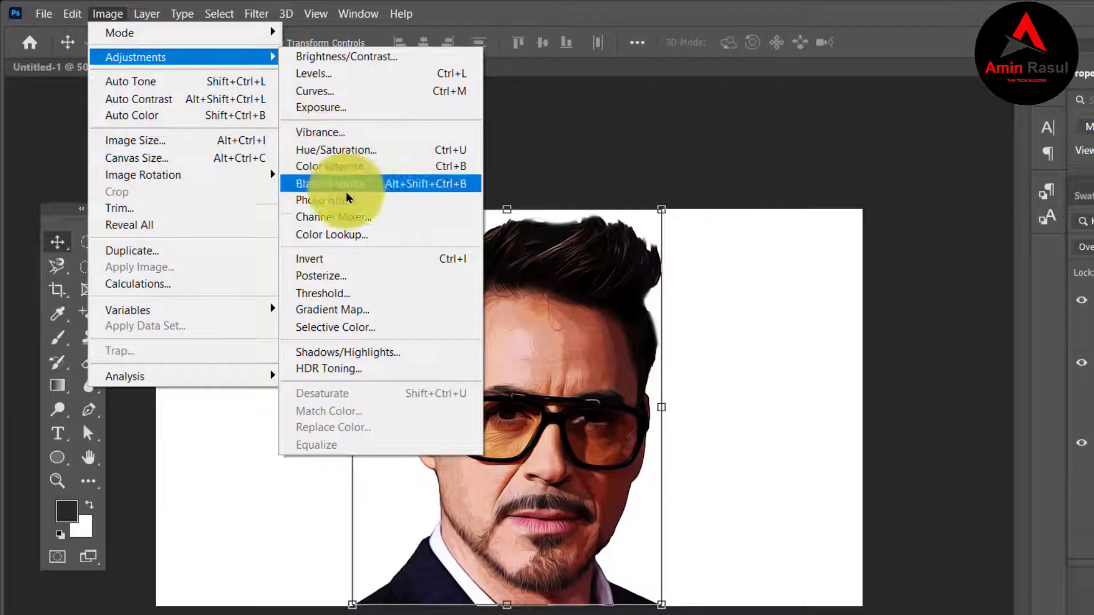
pyautogui.click(375, 243)
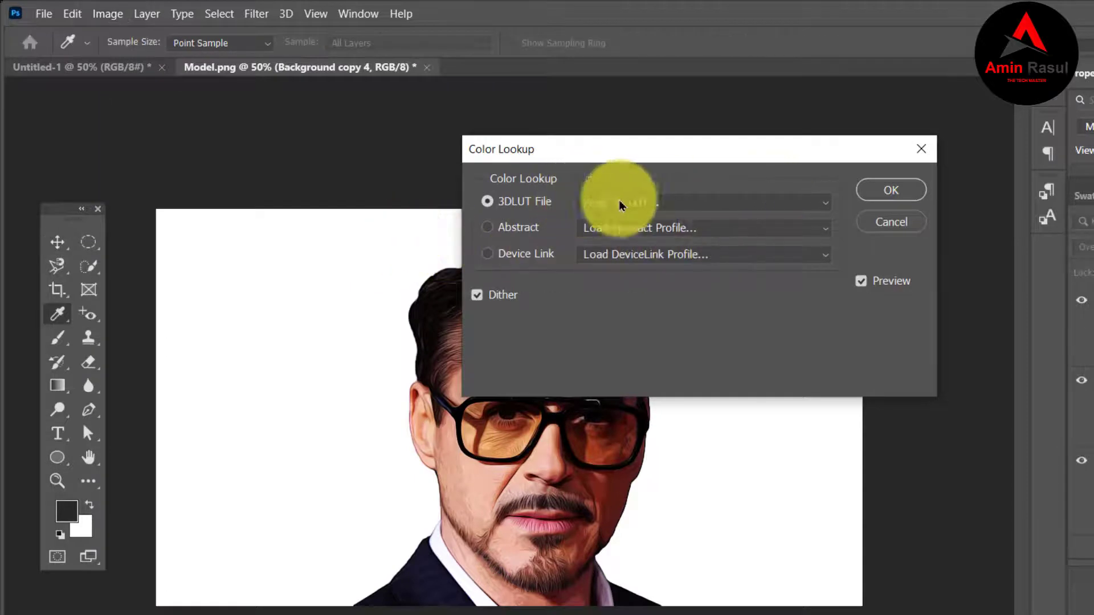
pyautogui.click(820, 205)
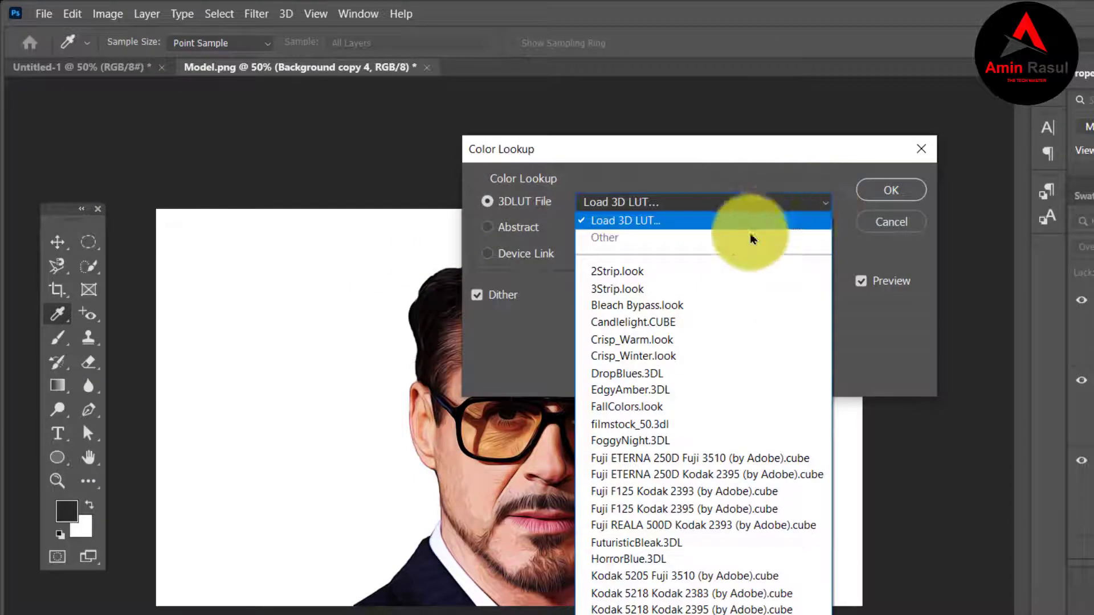
pyautogui.click(696, 290)
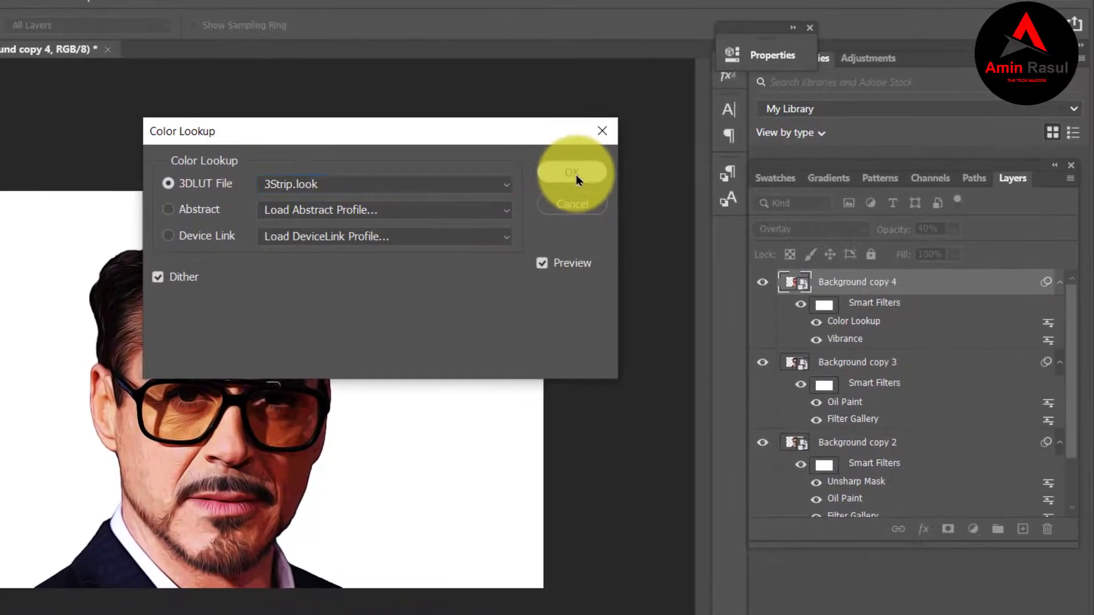
pyautogui.click(572, 173)
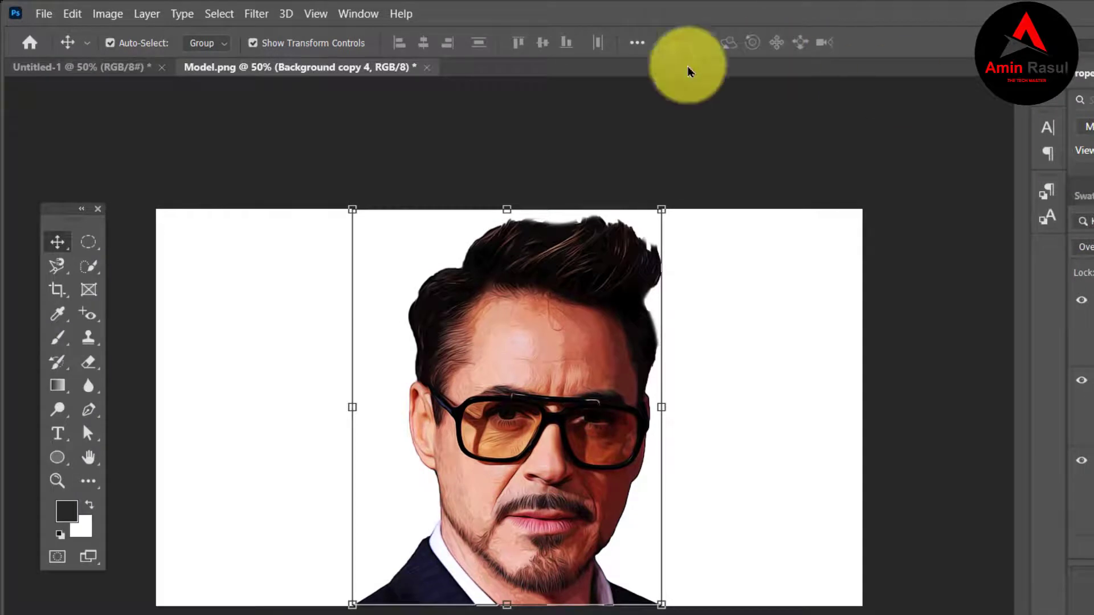
# Step: Apply a Levels adjustment to Background copy 4 with the RGB white input level at 226
pyautogui.click(108, 14)
pyautogui.moveTo(142, 59)
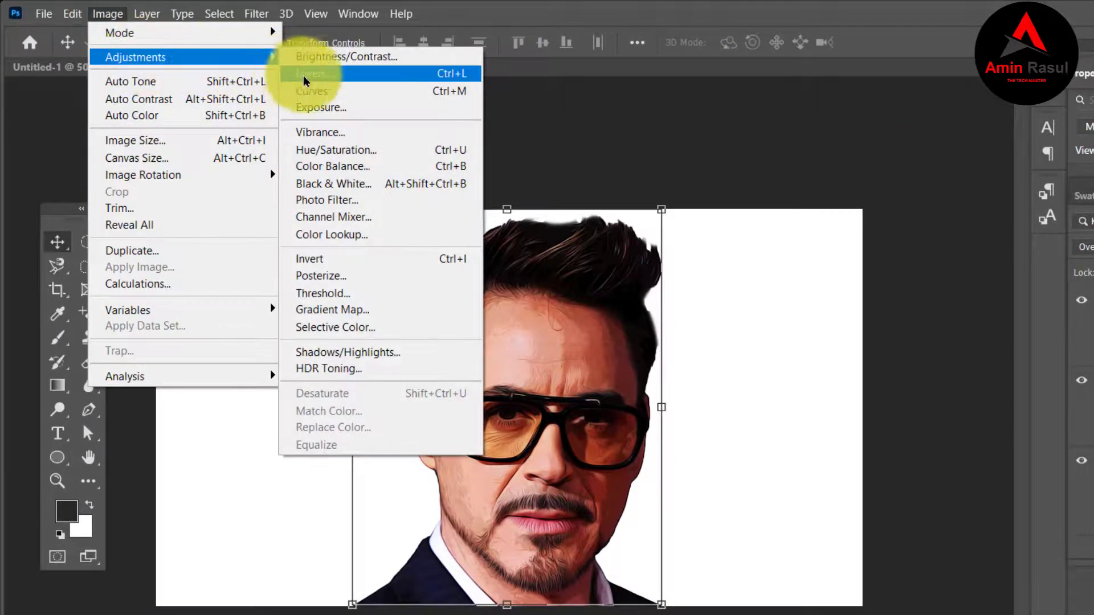
pyautogui.click(326, 79)
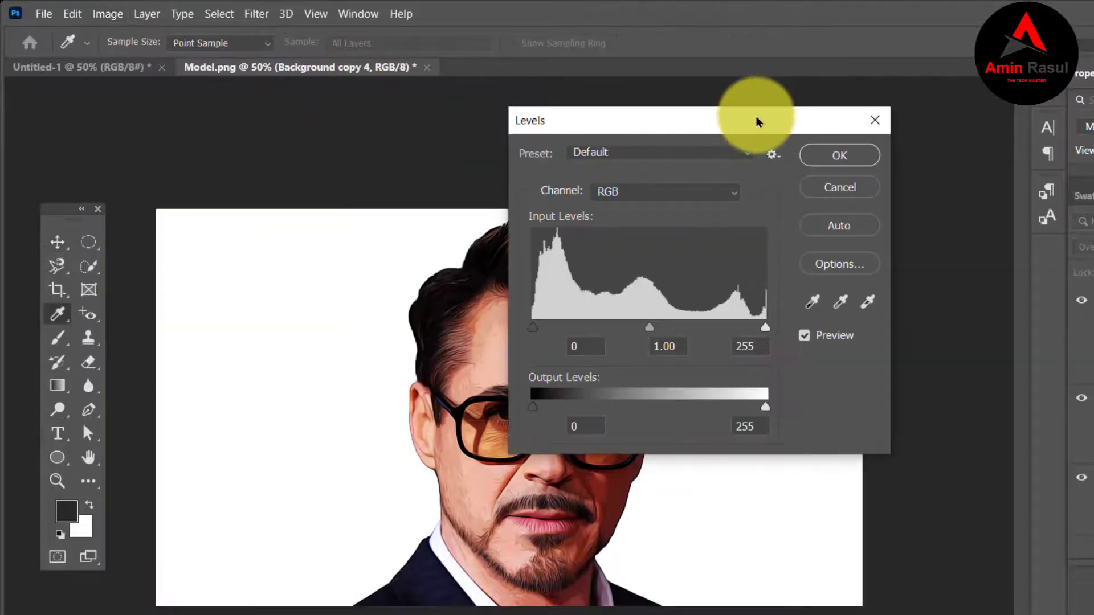
pyautogui.moveTo(762, 115); pyautogui.dragTo(954, 123)
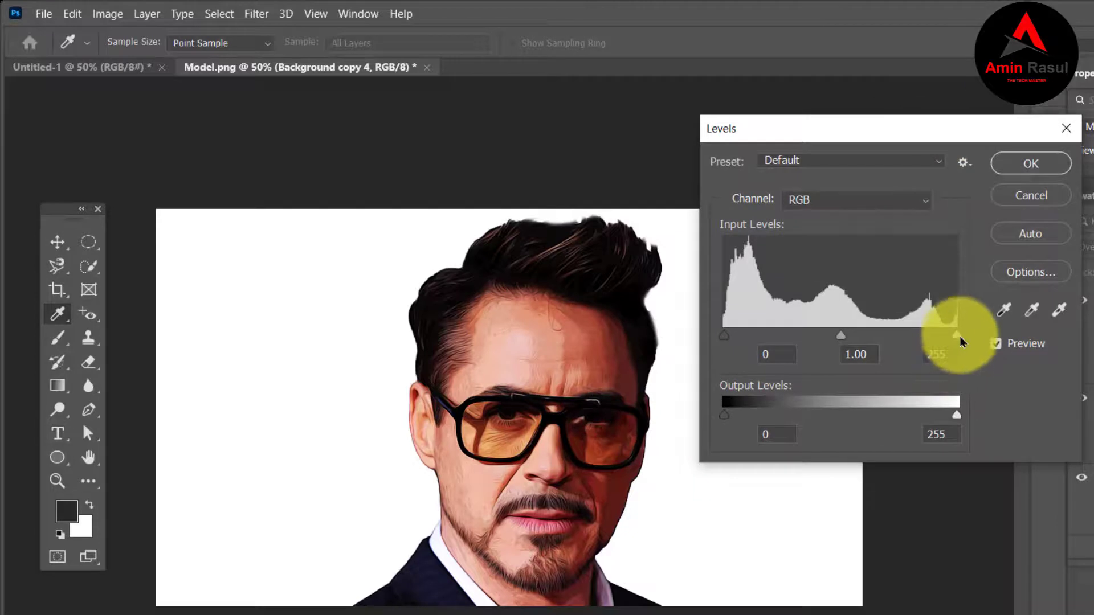
pyautogui.moveTo(957, 340); pyautogui.dragTo(933, 340)
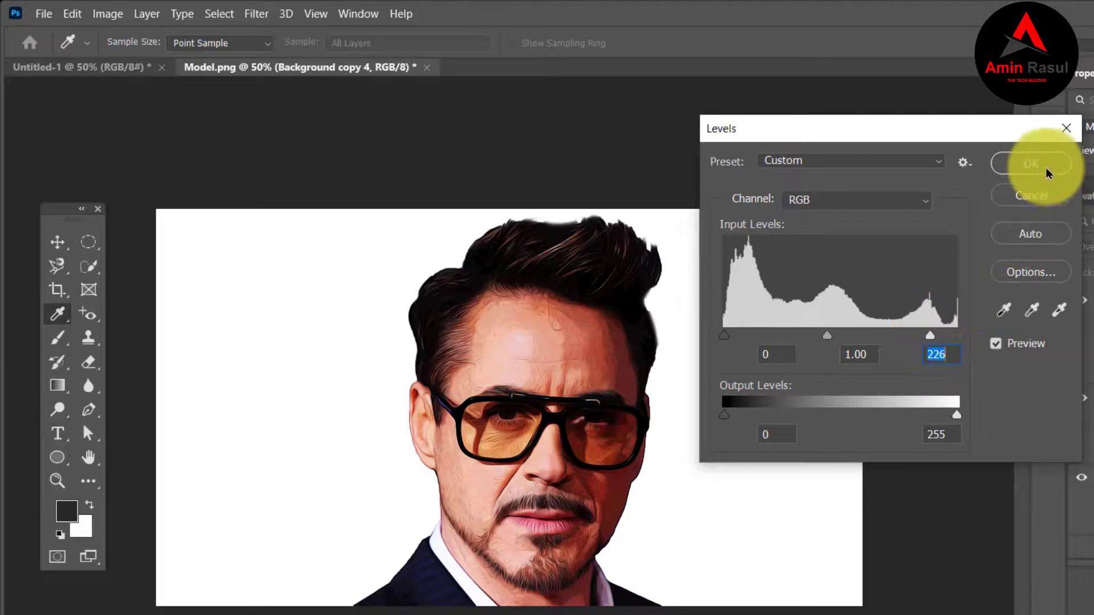
pyautogui.click(1031, 164)
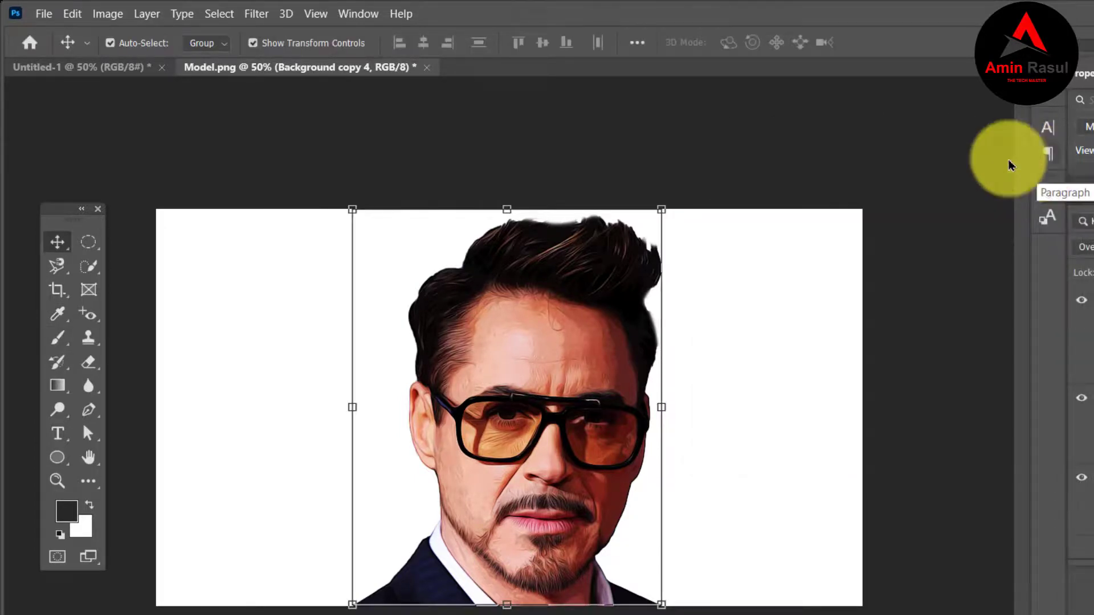
# Step: Apply a Brightness/Contrast adjustment to Background copy 4 with Brightness 17
pyautogui.click(119, 16)
pyautogui.moveTo(140, 57)
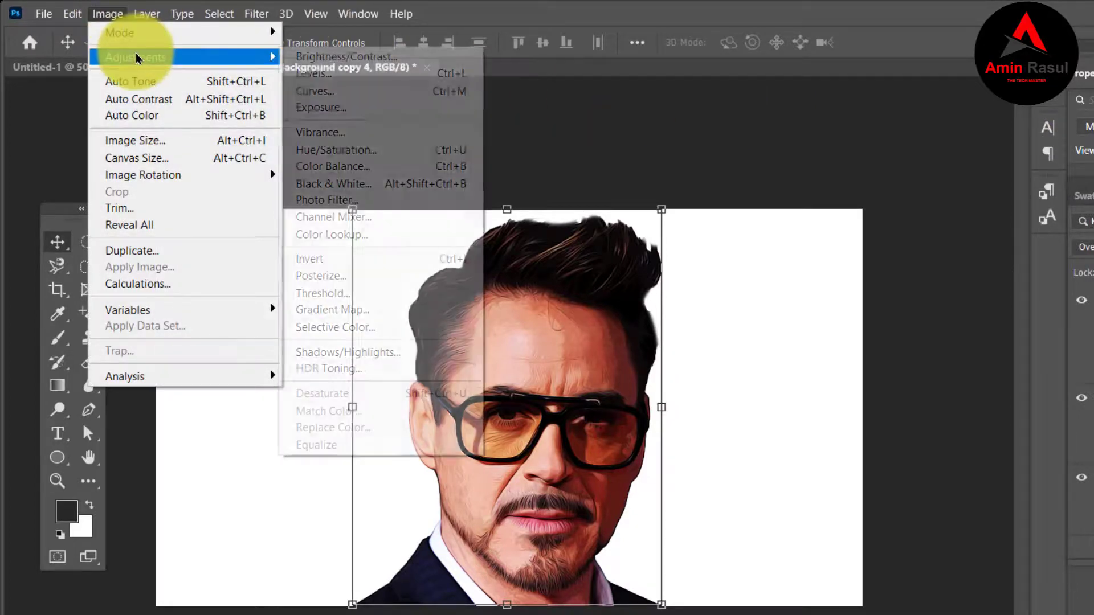
pyautogui.click(351, 59)
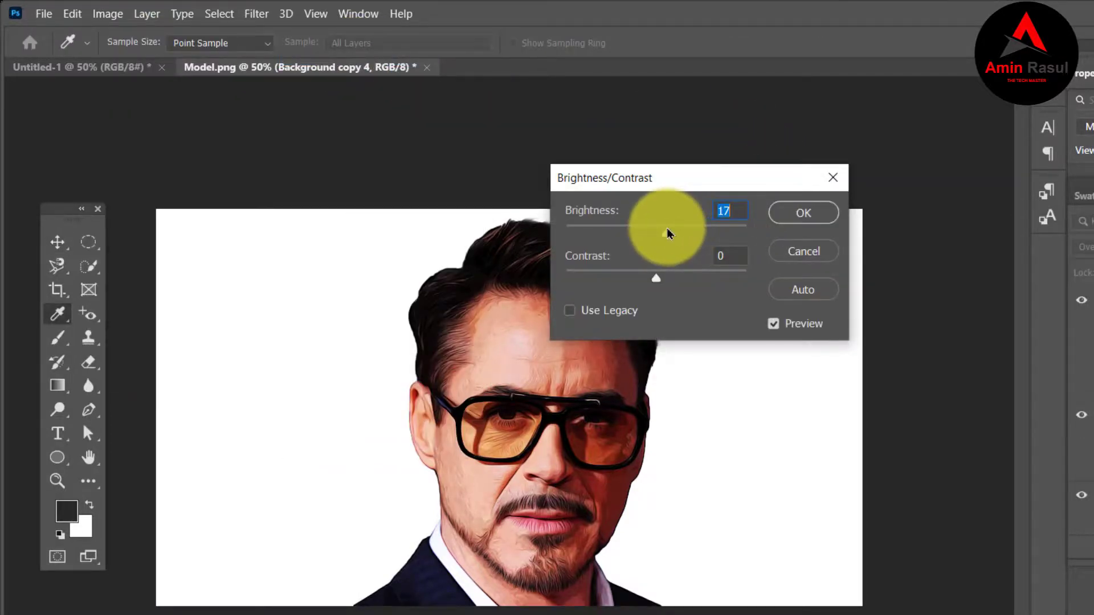
pyautogui.click(803, 212)
pyautogui.press('v')
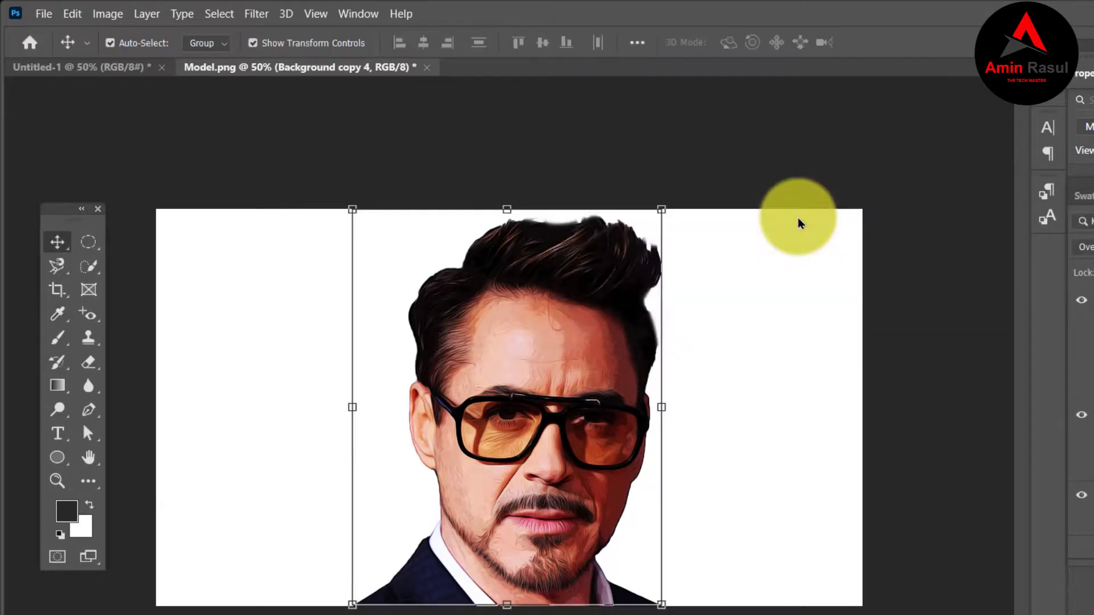